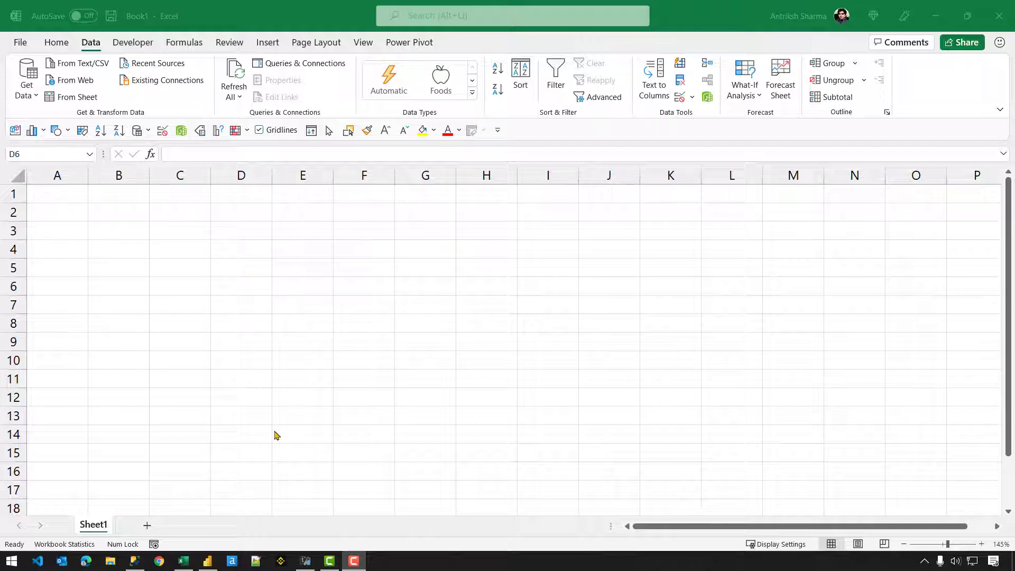
# - Switch to SQL Server Management Studio and inspect the Contoso SSAS and Customer Engagement databases on the Analysis Services server
pyautogui.click(136, 562)
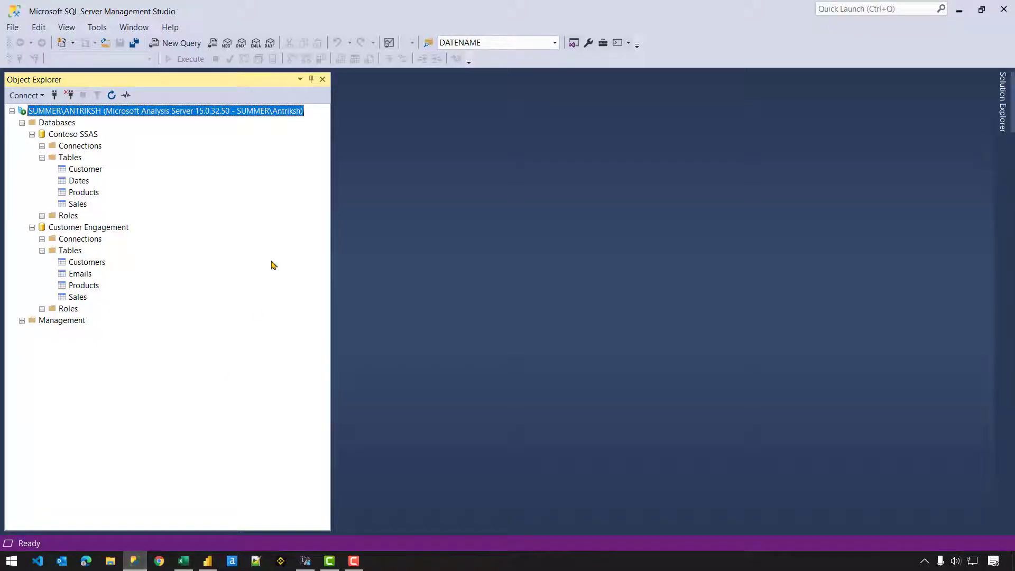
pyautogui.click(92, 137)
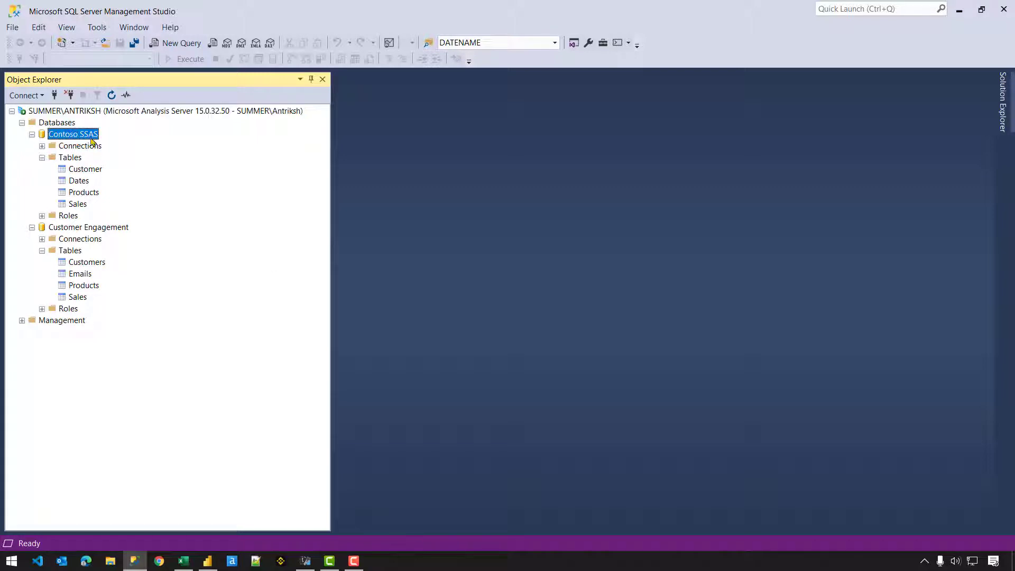
pyautogui.click(79, 228)
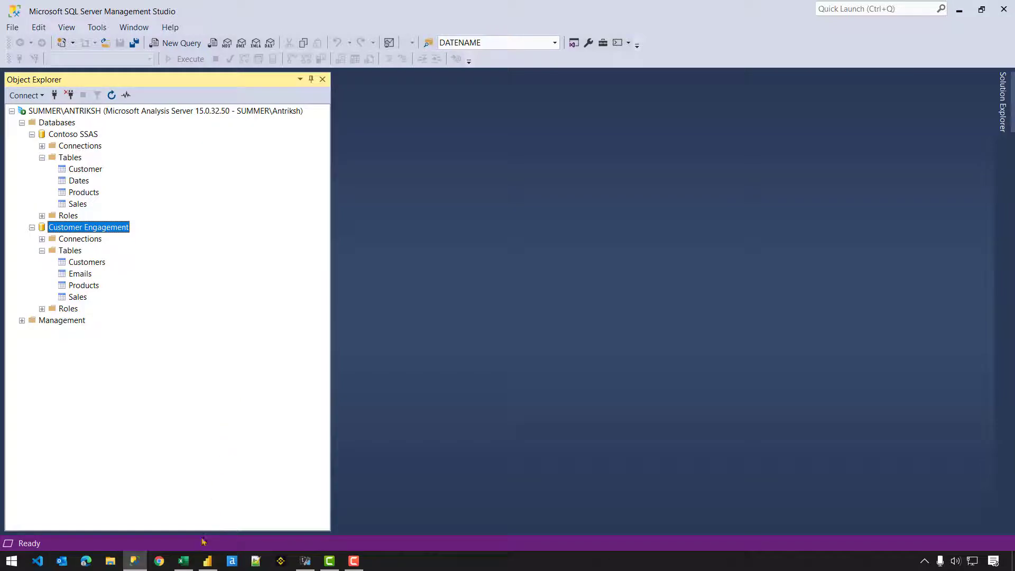
# - In Excel, create a data connection from Analysis Services, entering the local server name with Windows Authentication
pyautogui.click(185, 560)
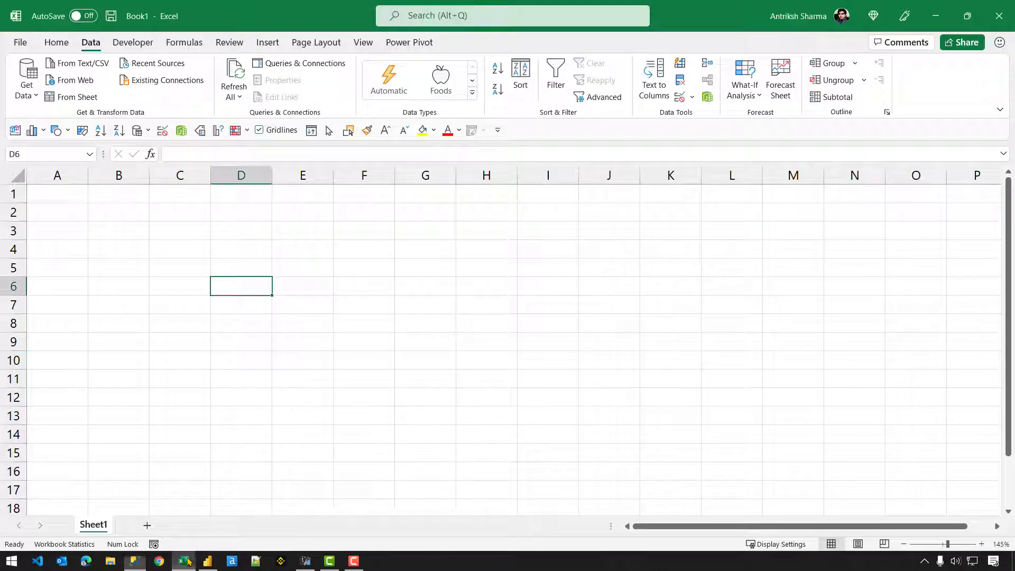
pyautogui.click(27, 79)
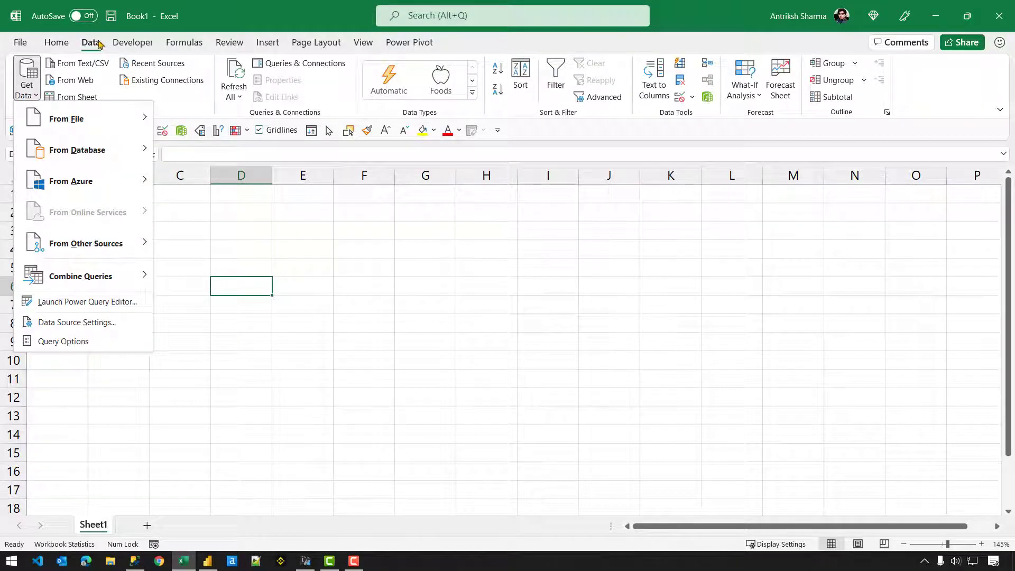
pyautogui.moveTo(102, 153)
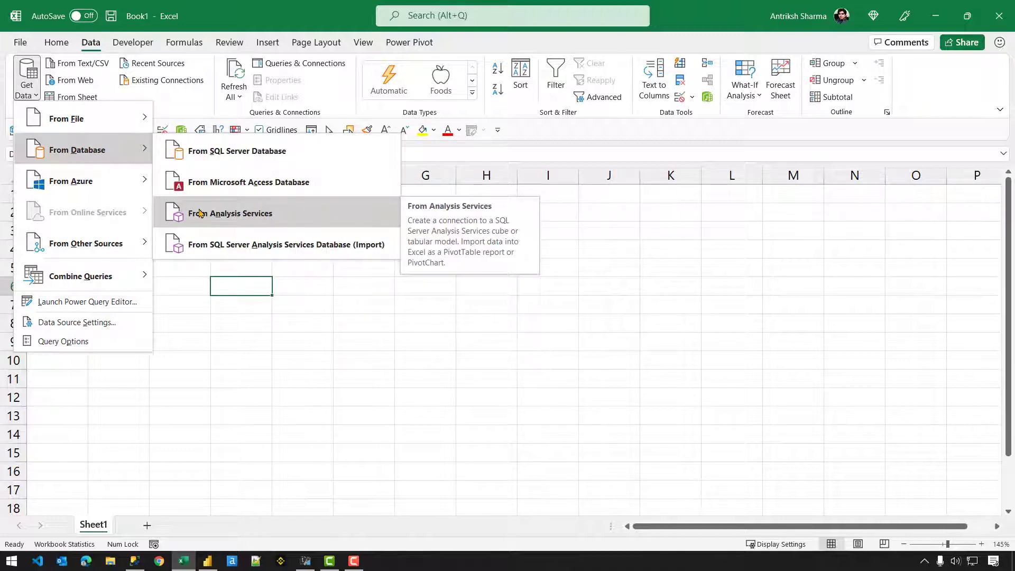
pyautogui.click(260, 213)
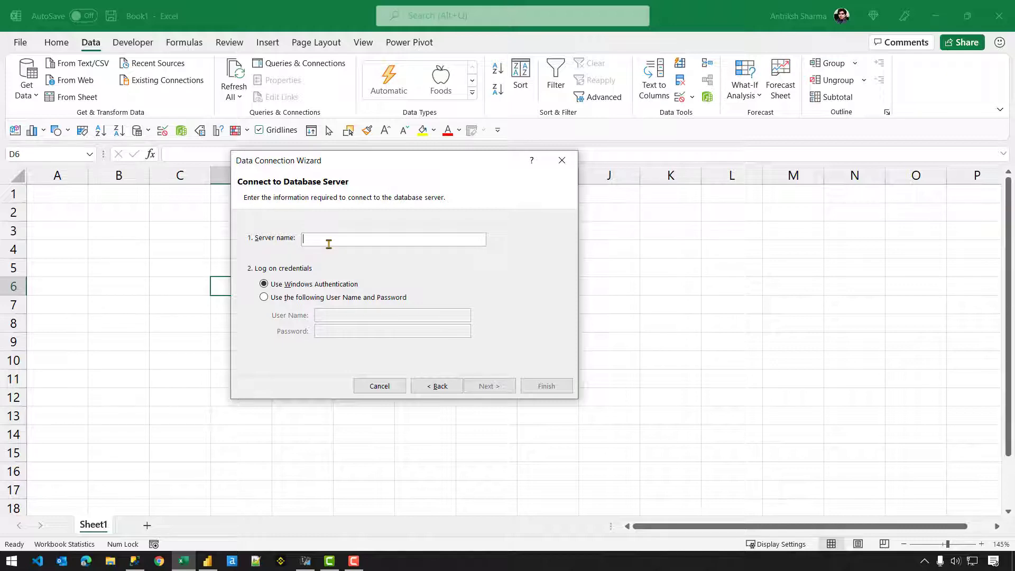
pyautogui.write('summer\\antriksh')
pyautogui.click(487, 386)
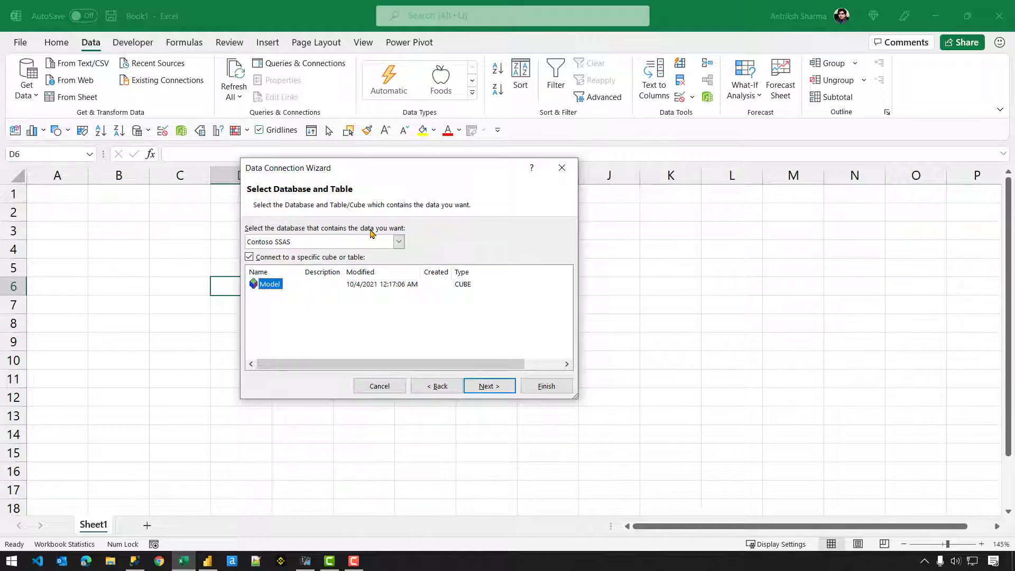
# - Select the Customer Engagement database with its model cube as the source of the connection
pyautogui.click(399, 242)
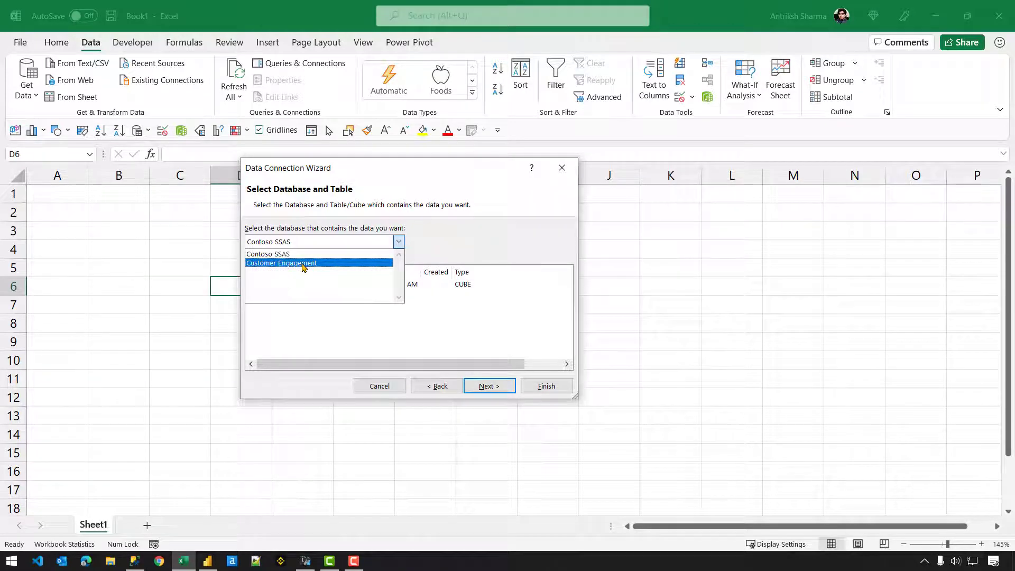
pyautogui.click(282, 263)
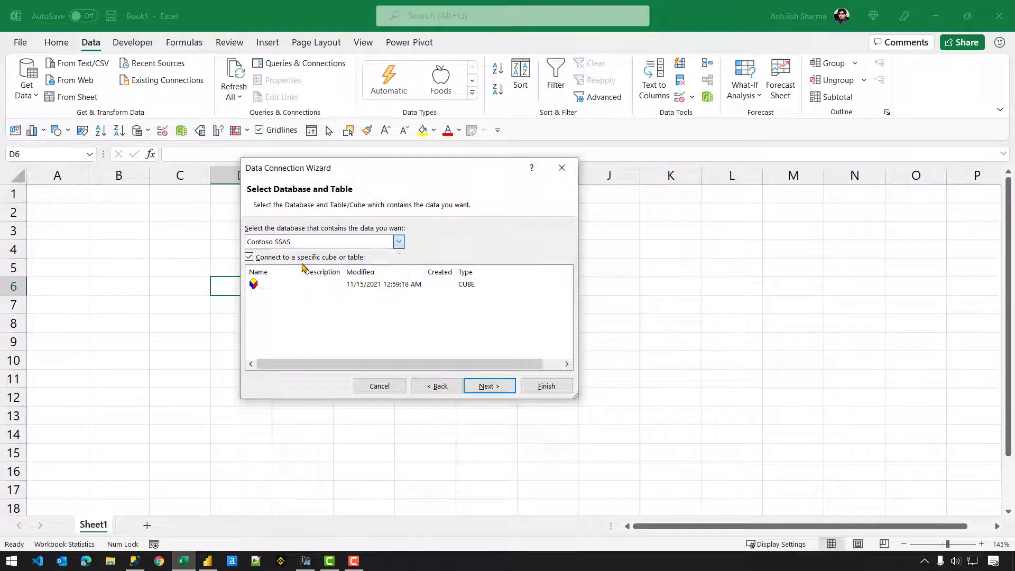
pyautogui.click(487, 386)
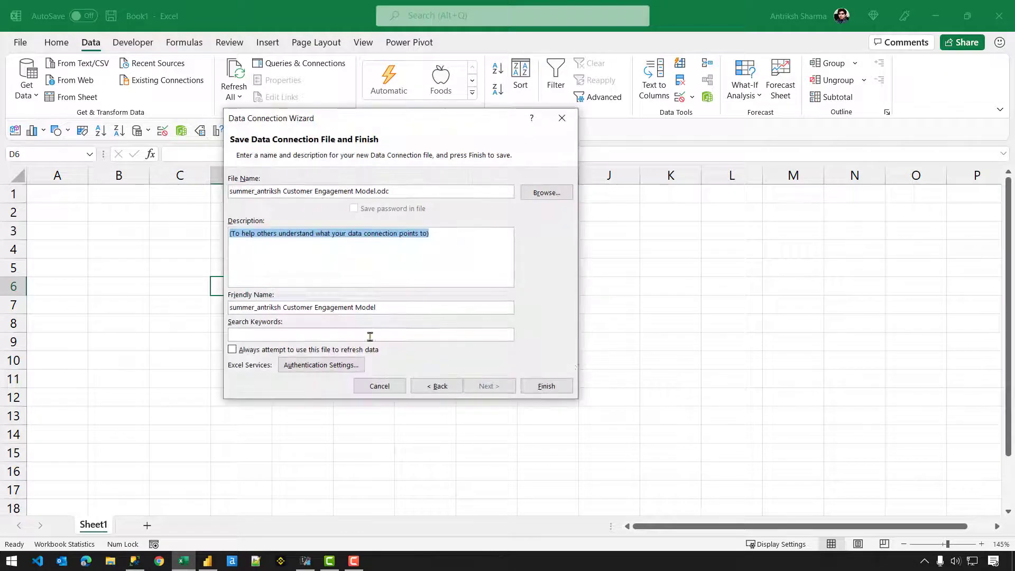
# - Finish the data connection file with its default name and place the PivotTable report at cell B3 of the existing worksheet
pyautogui.click(546, 386)
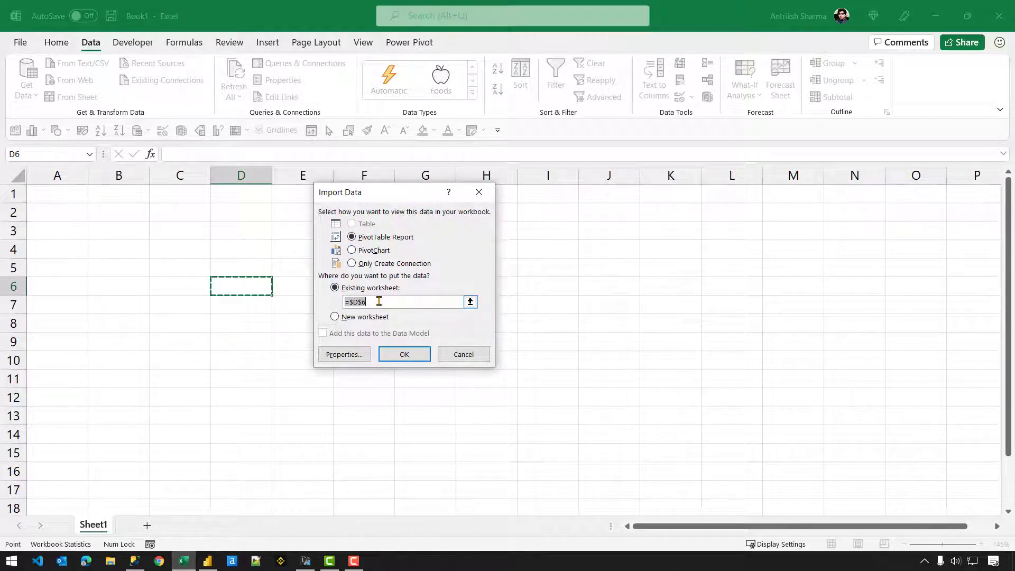
pyautogui.click(122, 228)
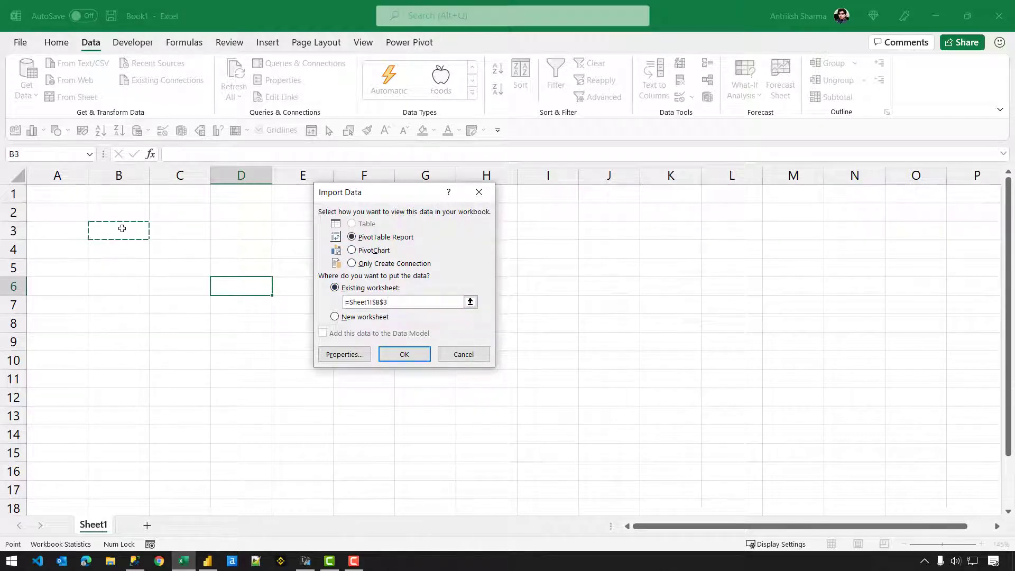
pyautogui.click(414, 355)
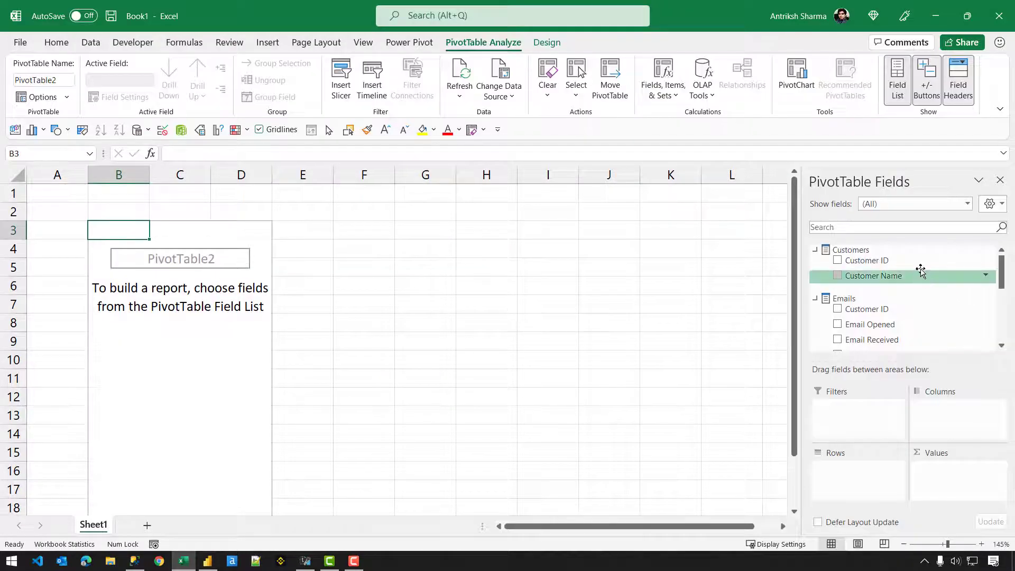
# - Compare the tables in the PivotTable field list with the Customer Engagement tables in SQL Server Management Studio
pyautogui.moveTo(1004, 274); pyautogui.dragTo(1005, 294)
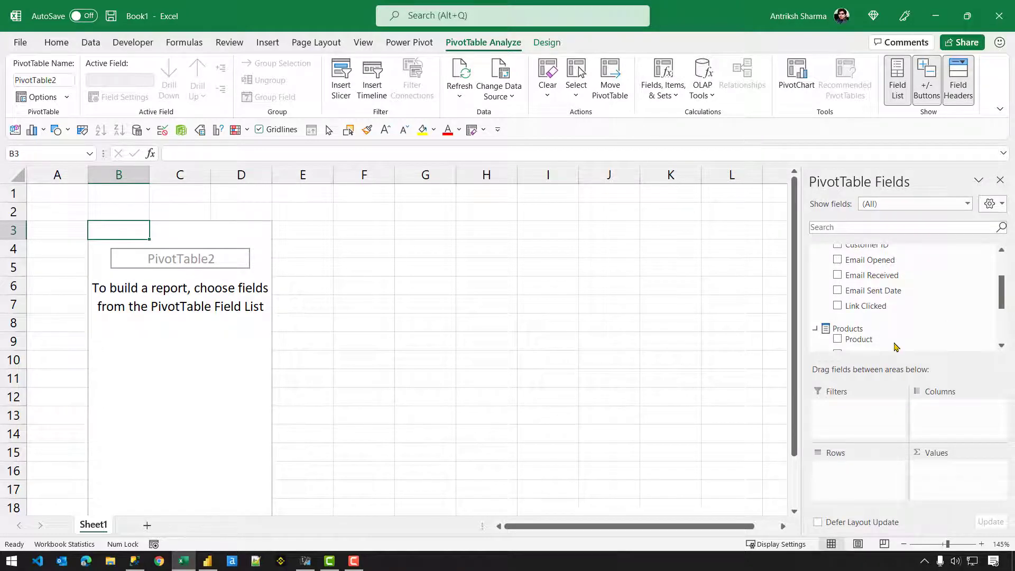
pyautogui.click(135, 561)
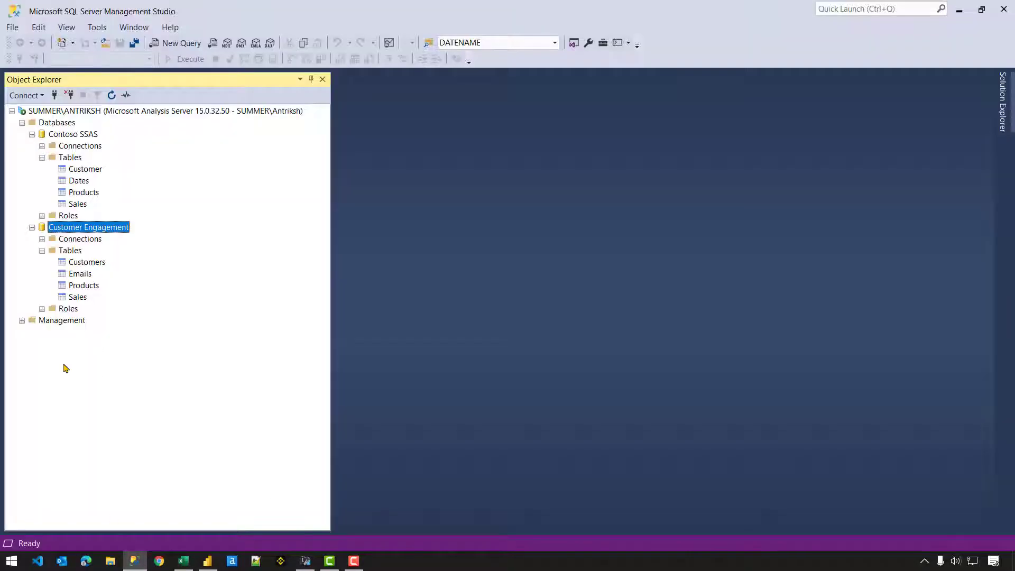
pyautogui.click(84, 264)
pyautogui.click(88, 278)
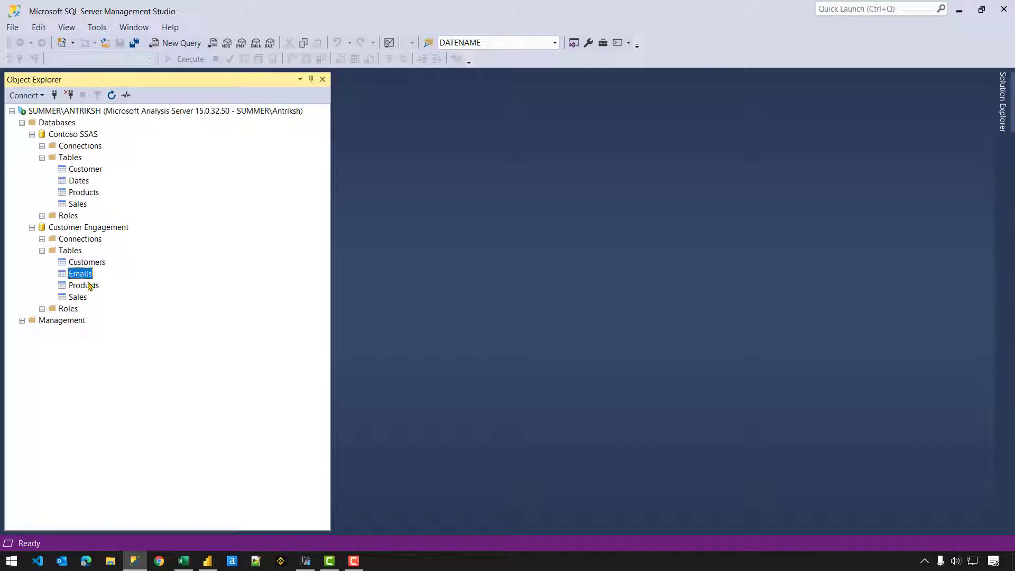
pyautogui.click(87, 286)
pyautogui.click(84, 298)
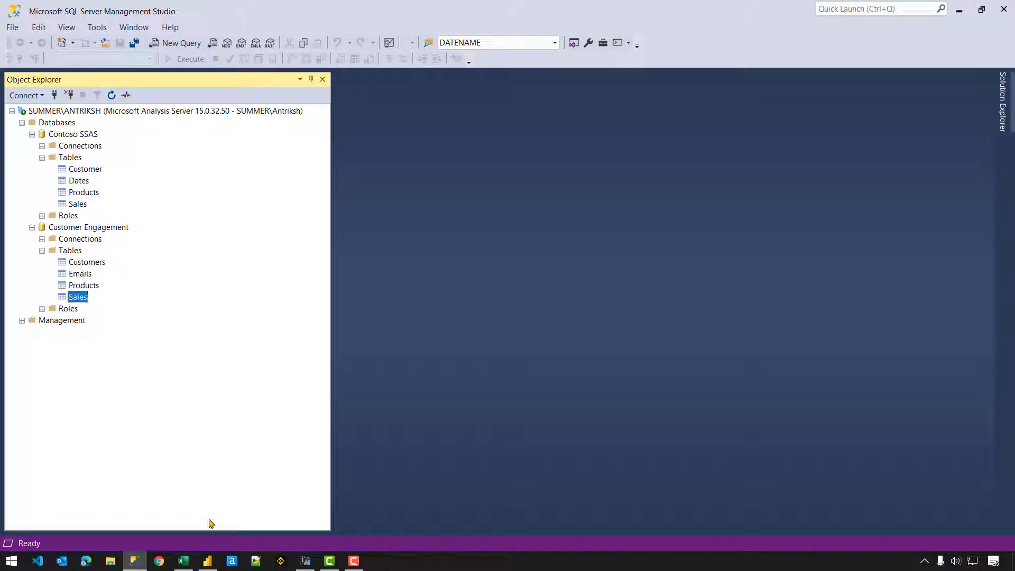
# - Back in Excel, put Customer Name in the PivotTable's rows and try to add Customer ID as a further field
pyautogui.click(184, 561)
pyautogui.moveTo(1003, 289)
pyautogui.mouseDown()
pyautogui.moveTo(1002, 327)
pyautogui.moveTo(998, 270)
pyautogui.mouseUp()
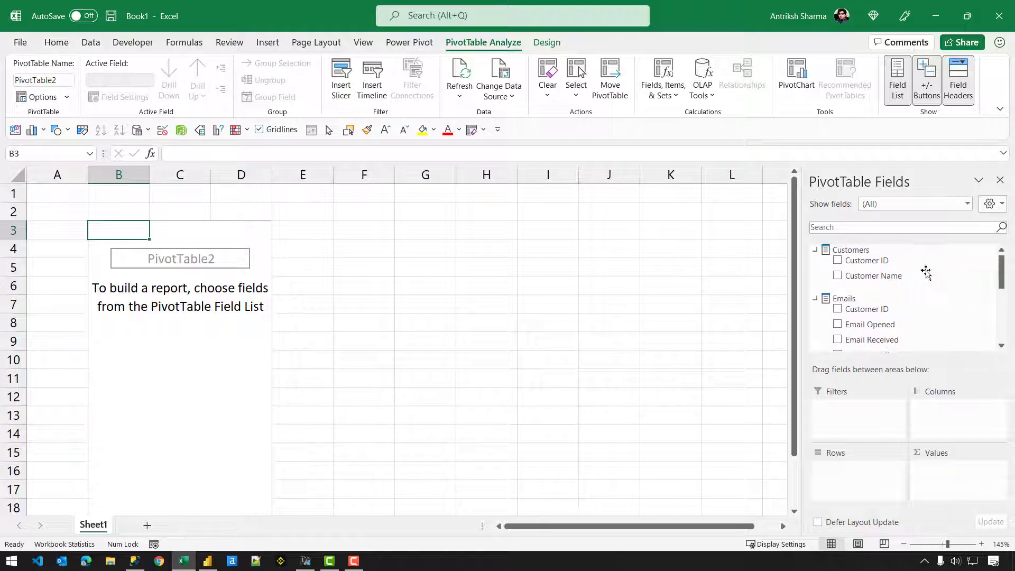
pyautogui.moveTo(925, 274); pyautogui.dragTo(879, 473)
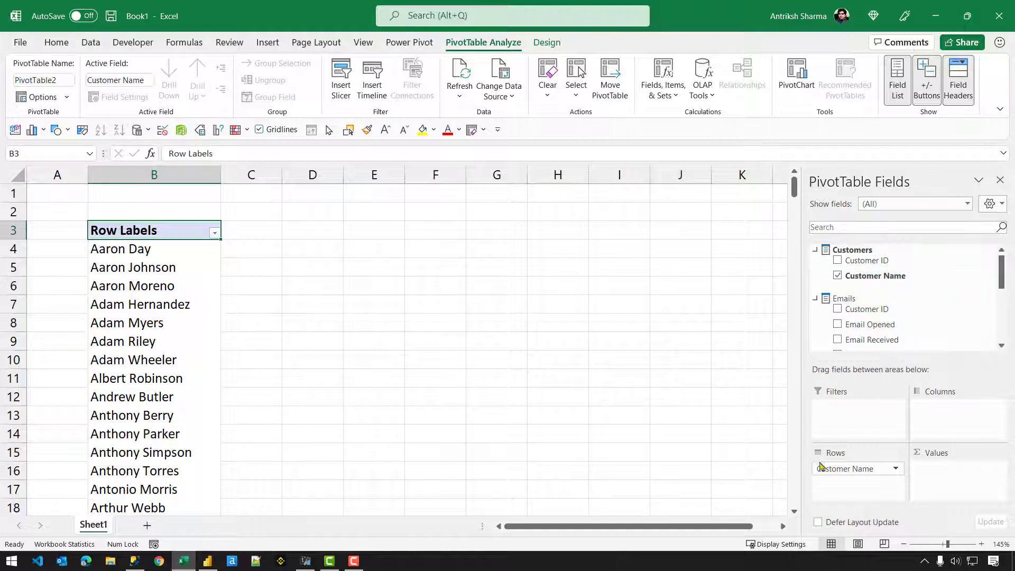
pyautogui.moveTo(869, 261); pyautogui.dragTo(974, 437)
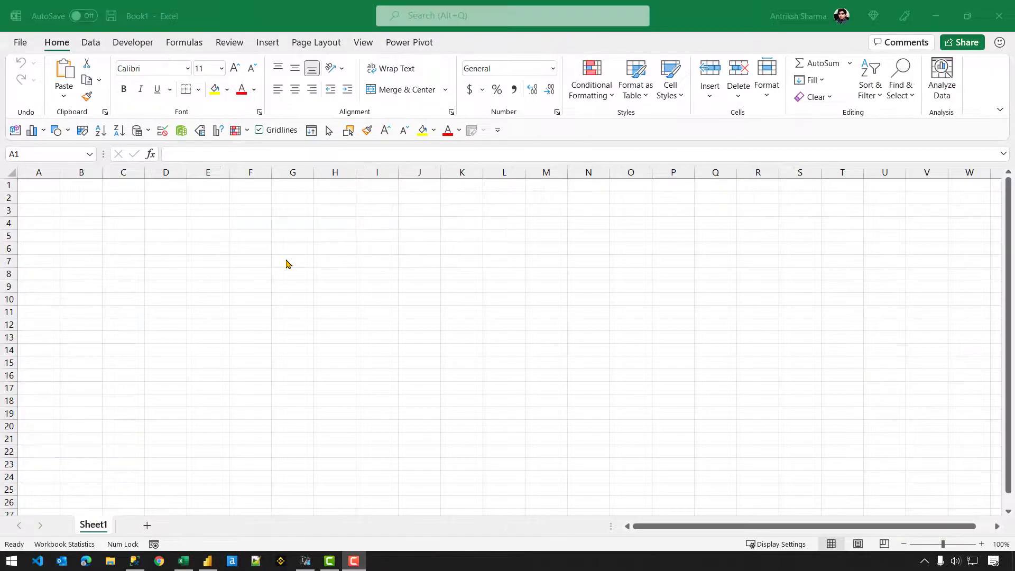
# - Switch to the ContosoRetail file in Power BI Desktop and examine the Products, Sales and Dates tables in its model diagram
pyautogui.click(208, 559)
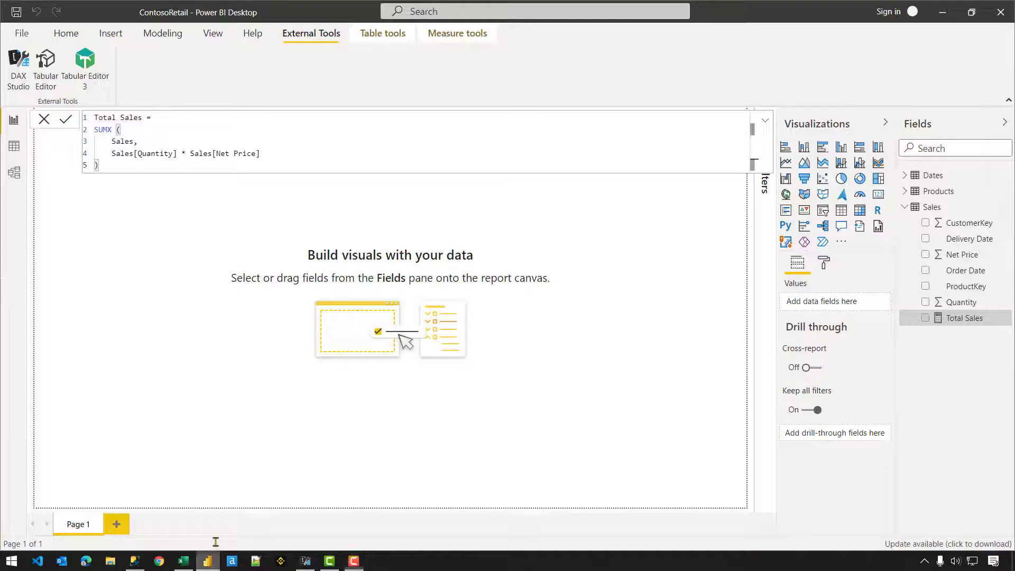
pyautogui.click(14, 172)
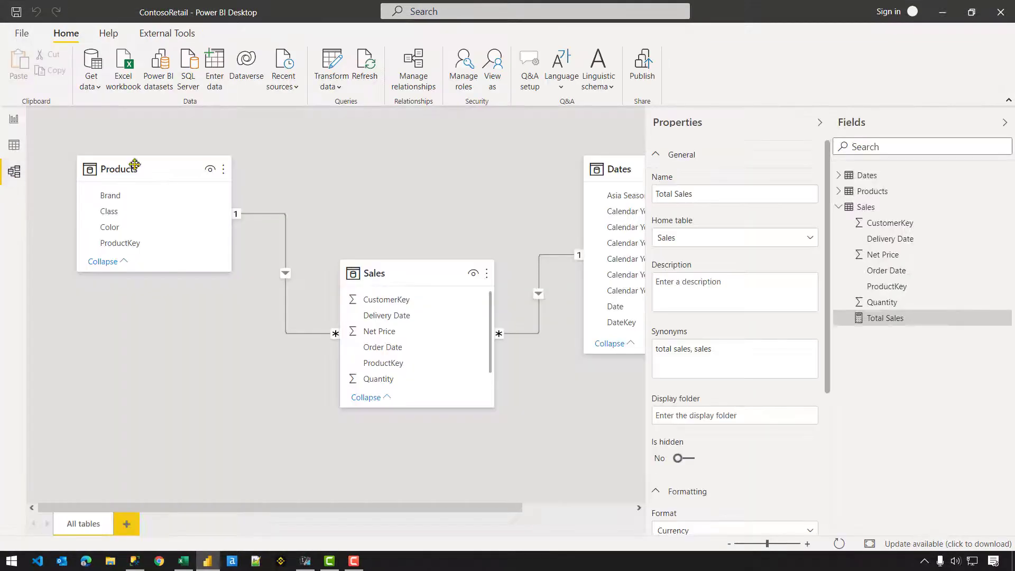
pyautogui.click(820, 122)
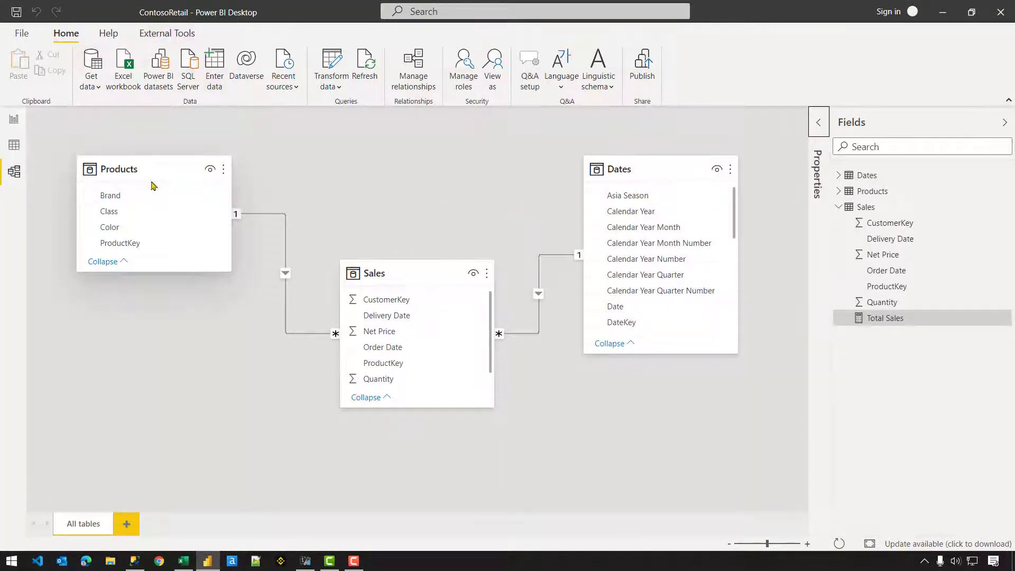
pyautogui.click(143, 165)
pyautogui.click(417, 269)
pyautogui.click(613, 212)
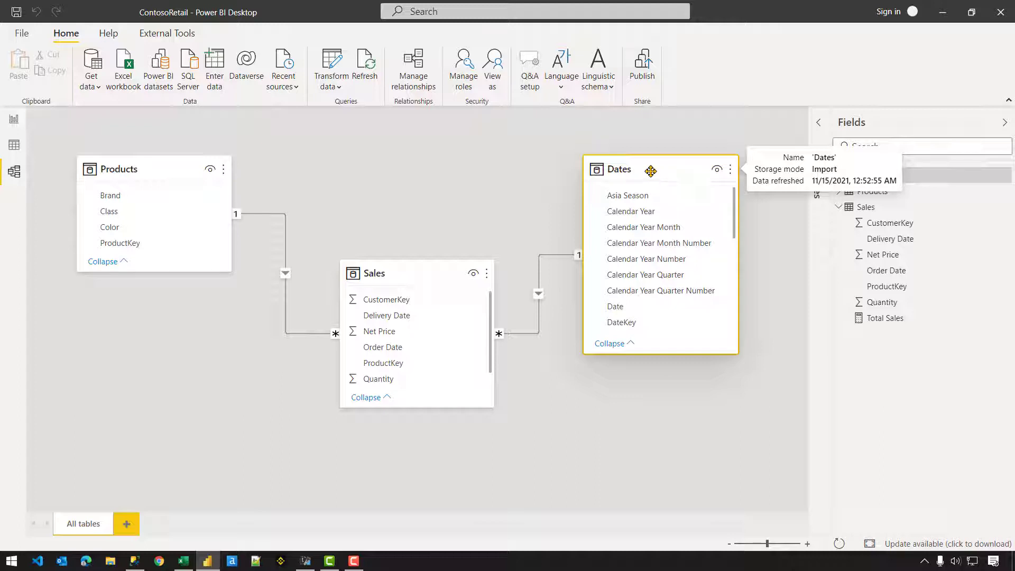
# - Launch DAX Studio from Power BI Desktop, connected to the ContosoRetail model
pyautogui.click(147, 37)
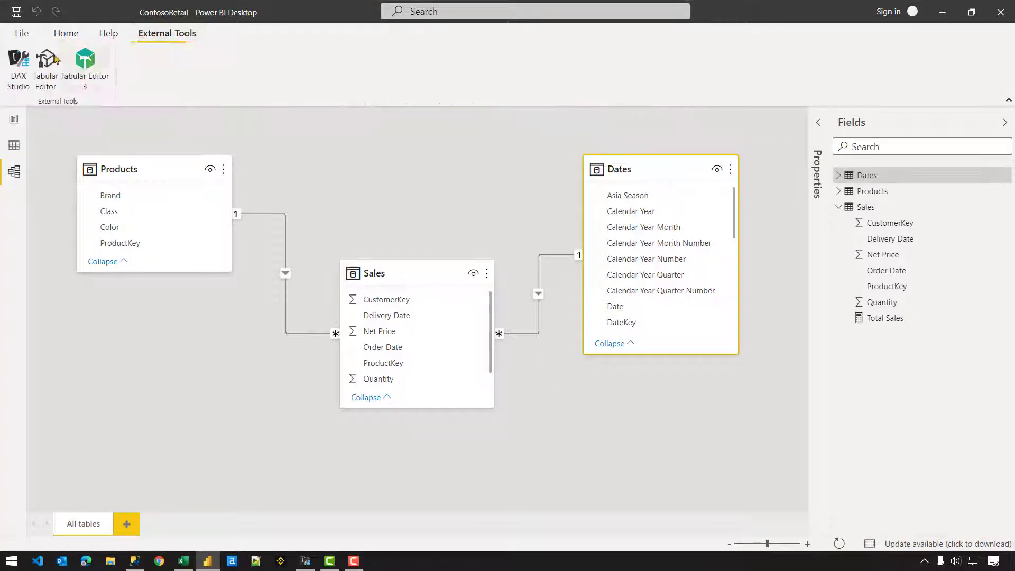
pyautogui.click(21, 70)
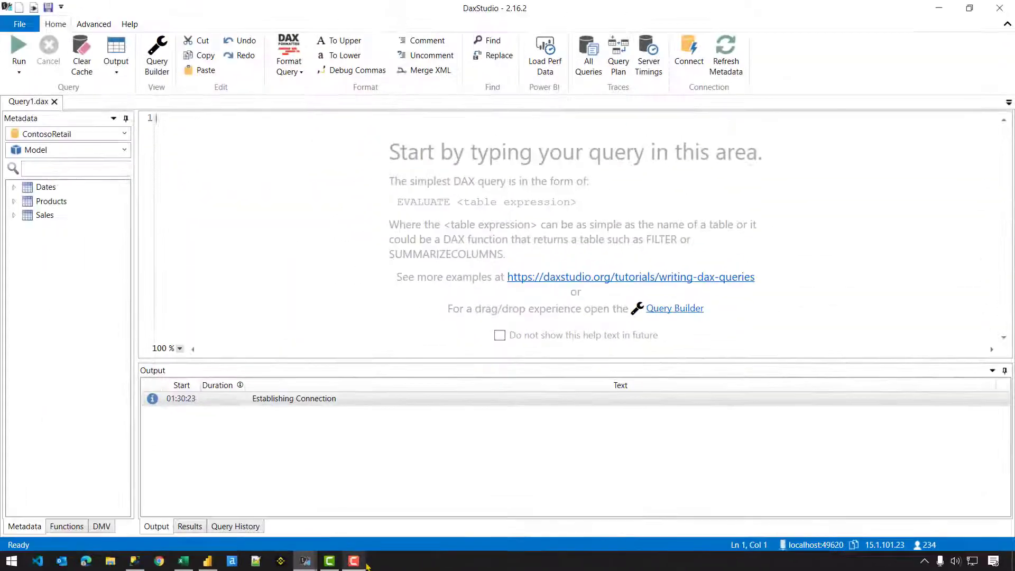
# - In the blank Excel workbook, start a data connection from Analysis Services and begin the server name with "localhost:"
pyautogui.click(184, 561)
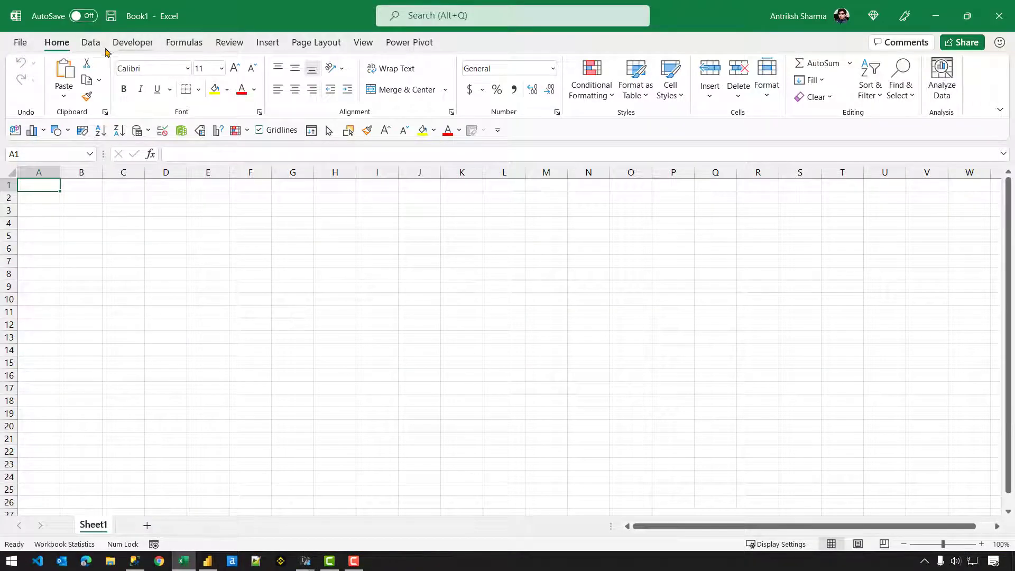
pyautogui.click(26, 78)
pyautogui.moveTo(109, 152)
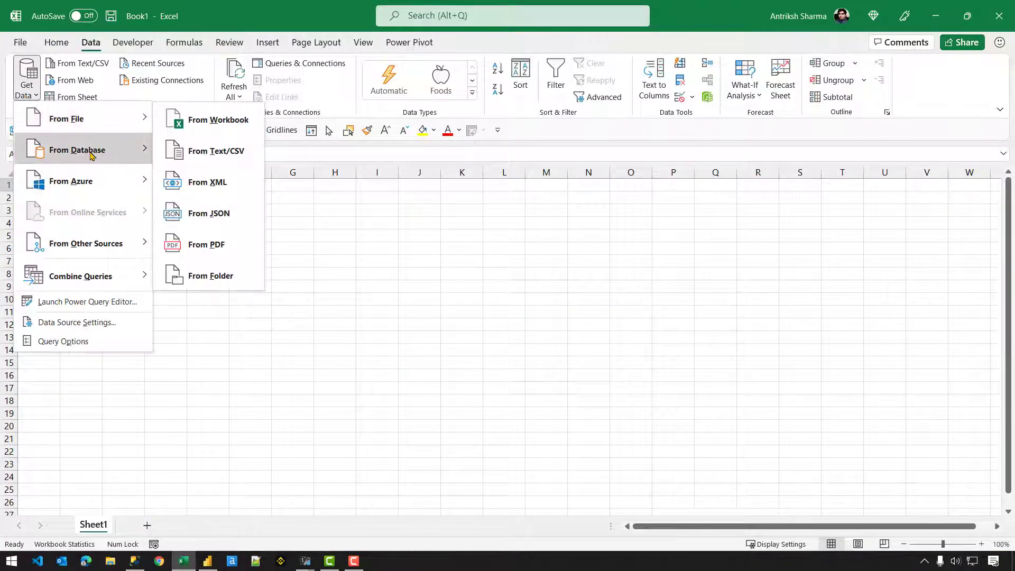
pyautogui.click(236, 213)
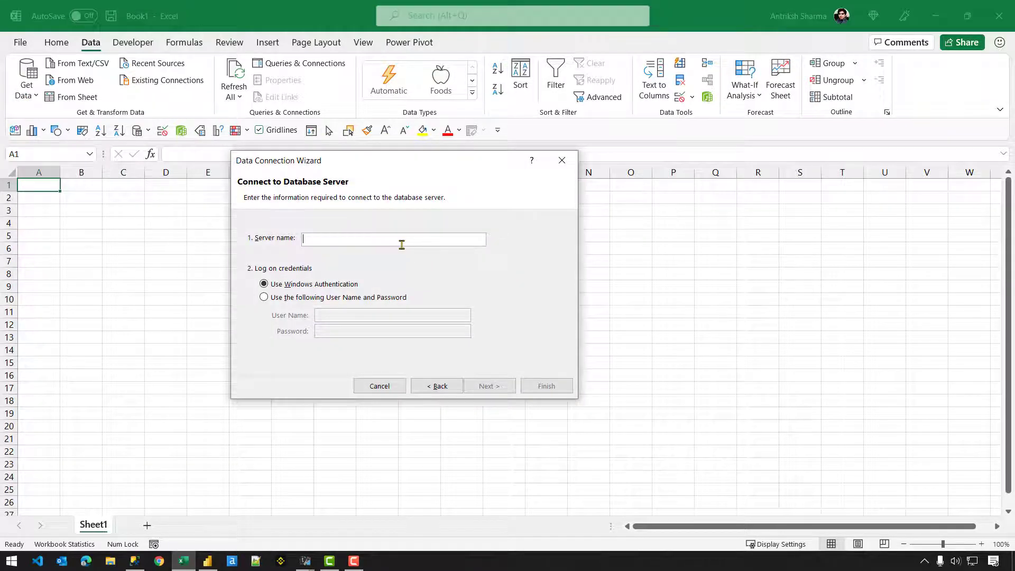
pyautogui.write('loo')
pyautogui.press('BackSpace')
pyautogui.press('BackSpace')
pyautogui.press('BackSpace')
pyautogui.write('loc')
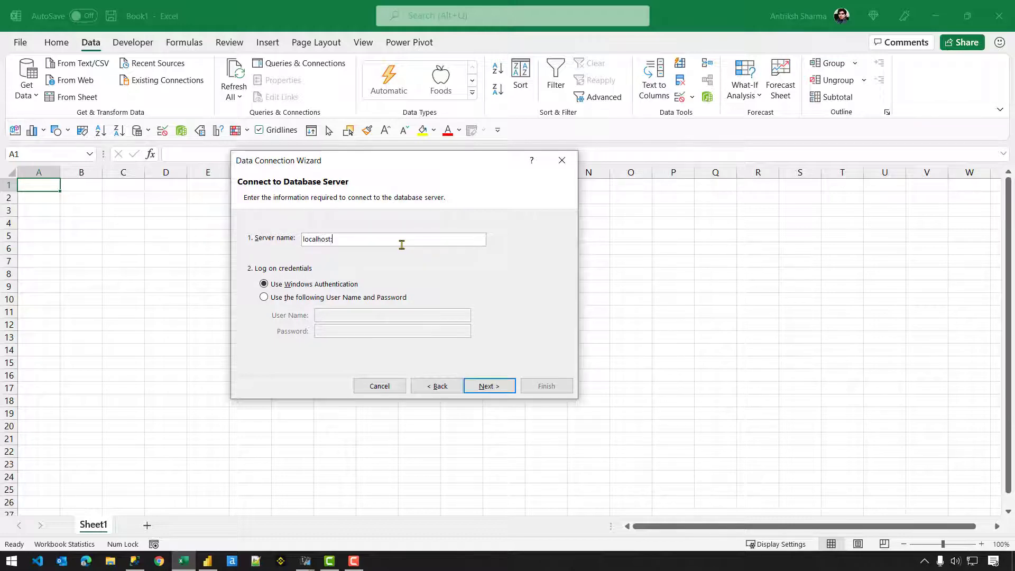
pyautogui.write('alhost:')
# - Look up the model's port in DAX Studio, complete the Excel server name as localhost:49620 and connect to the server
pyautogui.moveTo(305, 560)
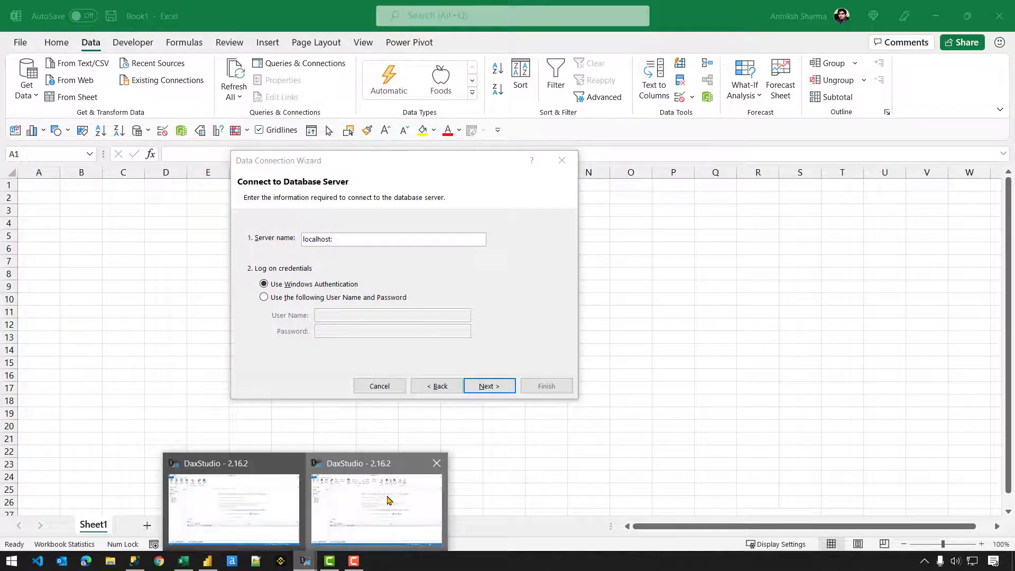
pyautogui.click(238, 500)
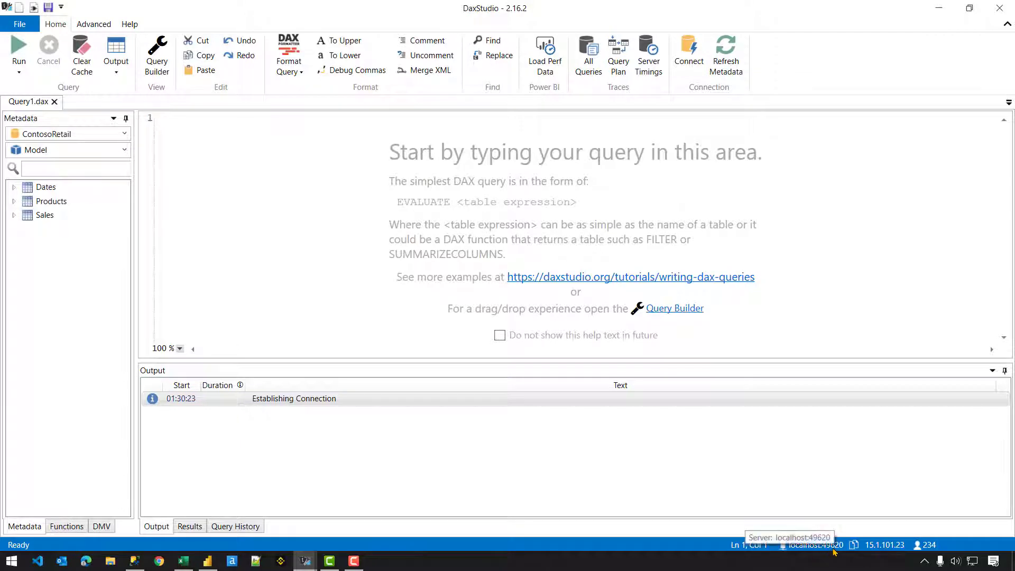
pyautogui.click(194, 559)
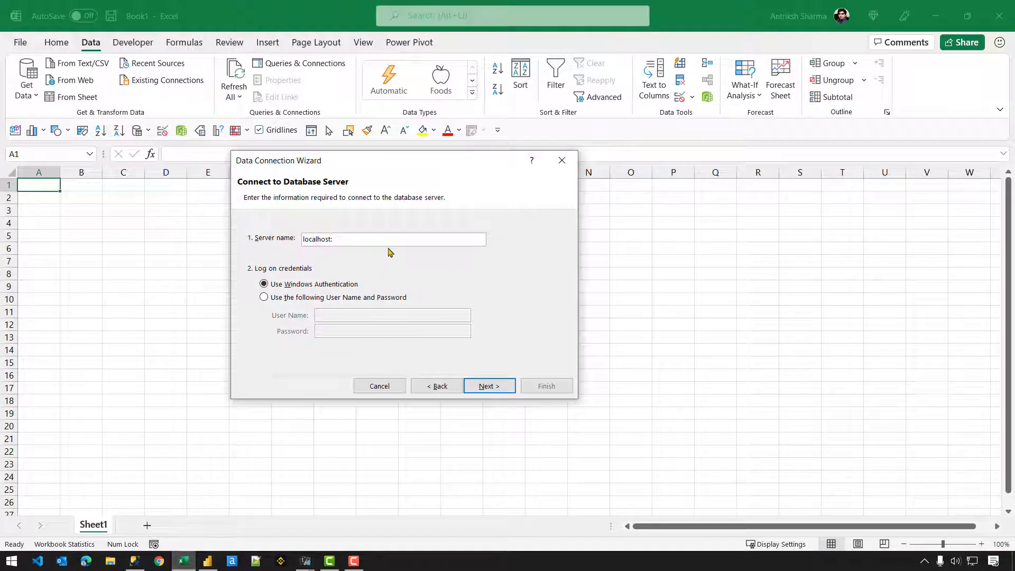
pyautogui.write('49620')
pyautogui.click(483, 387)
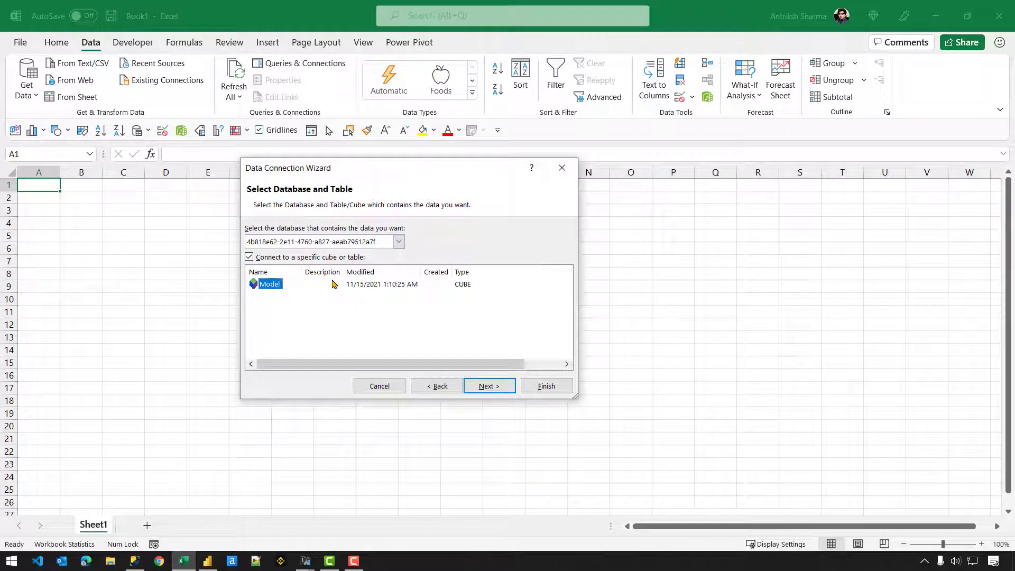
# - Finish the connection to the Model cube and place its PivotTable report in the existing worksheet at cell B3
pyautogui.click(341, 244)
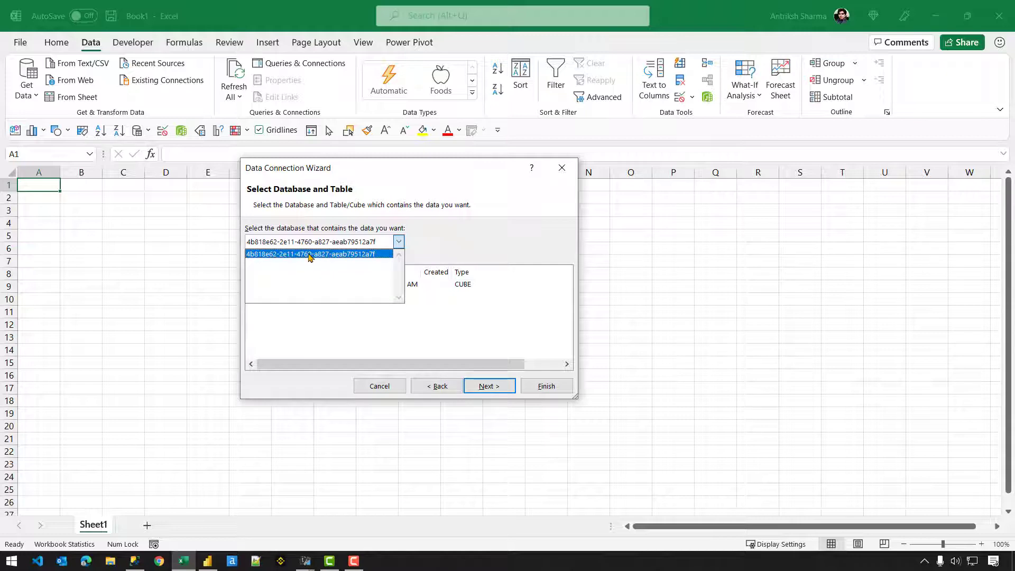
pyautogui.click(442, 244)
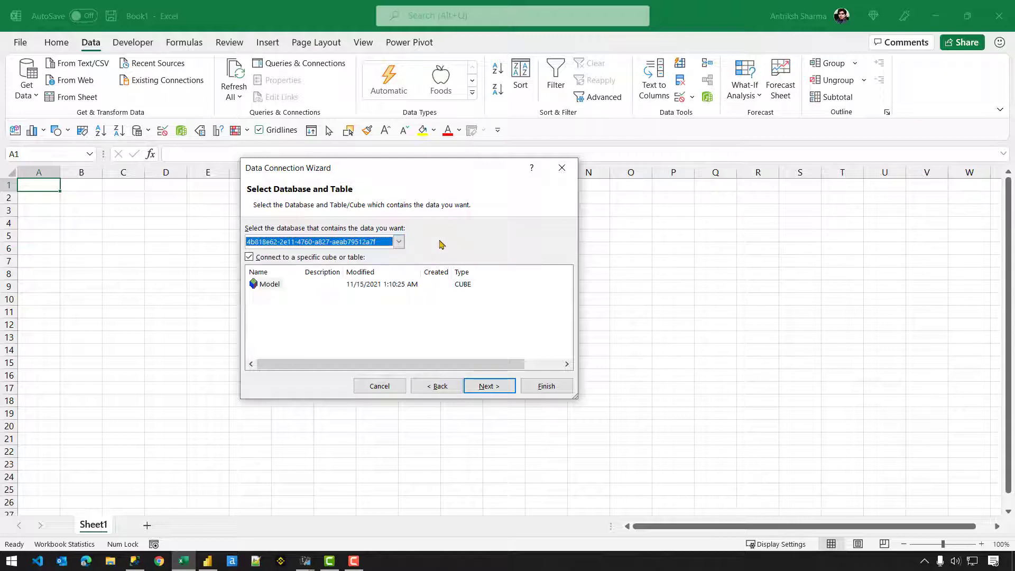
pyautogui.click(488, 386)
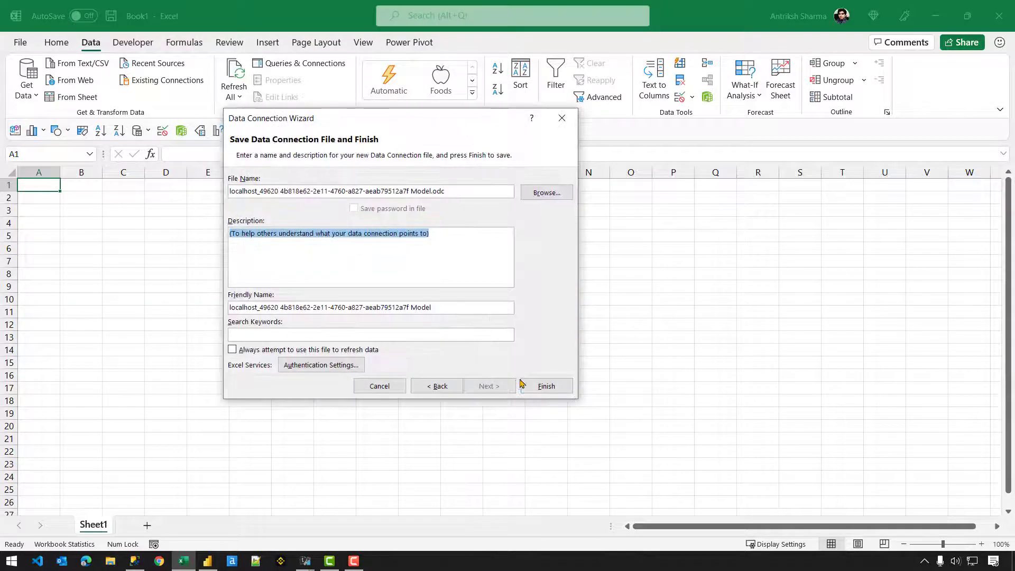
pyautogui.click(542, 386)
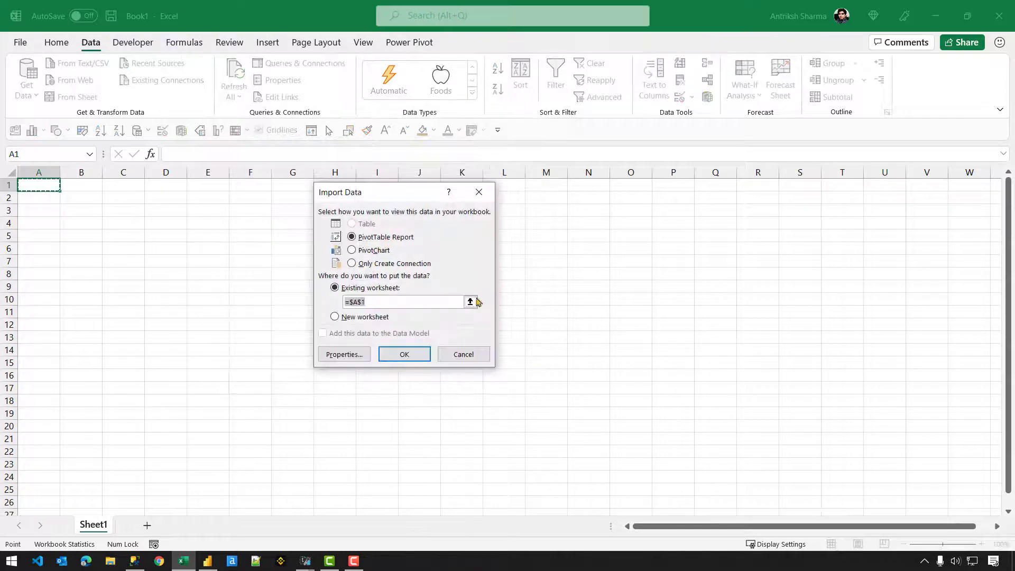
pyautogui.click(84, 209)
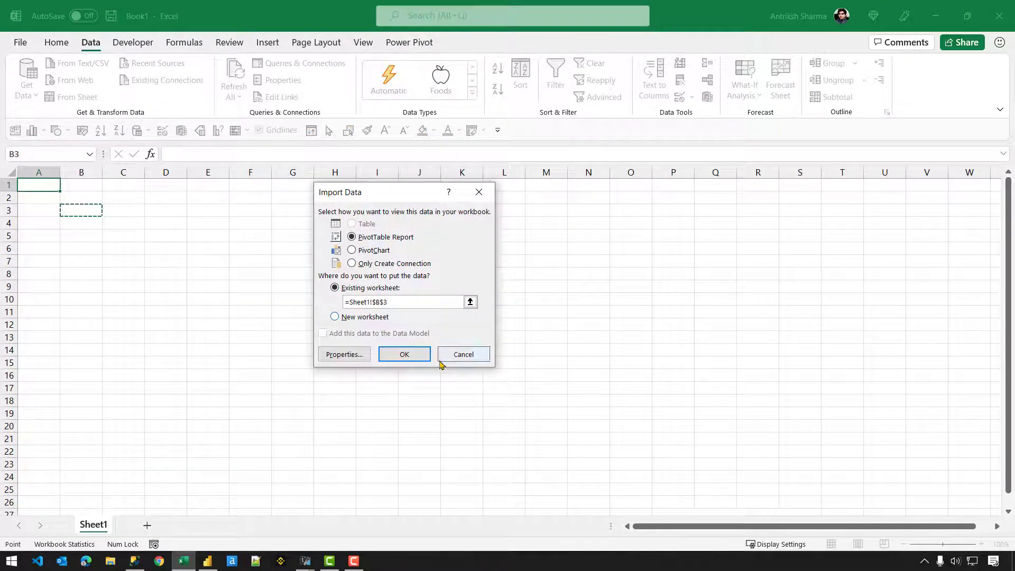
pyautogui.click(382, 353)
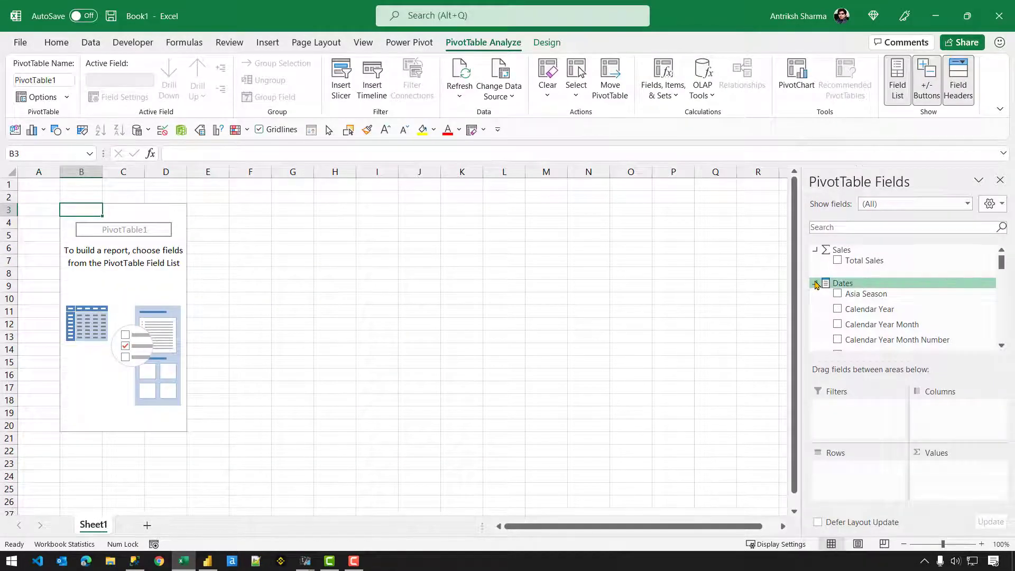
# - Examine the Sales measure group and the Dates, Products and Sales tables in the PivotTable field list, collapsing their contents
pyautogui.click(816, 284)
pyautogui.click(815, 249)
pyautogui.click(815, 290)
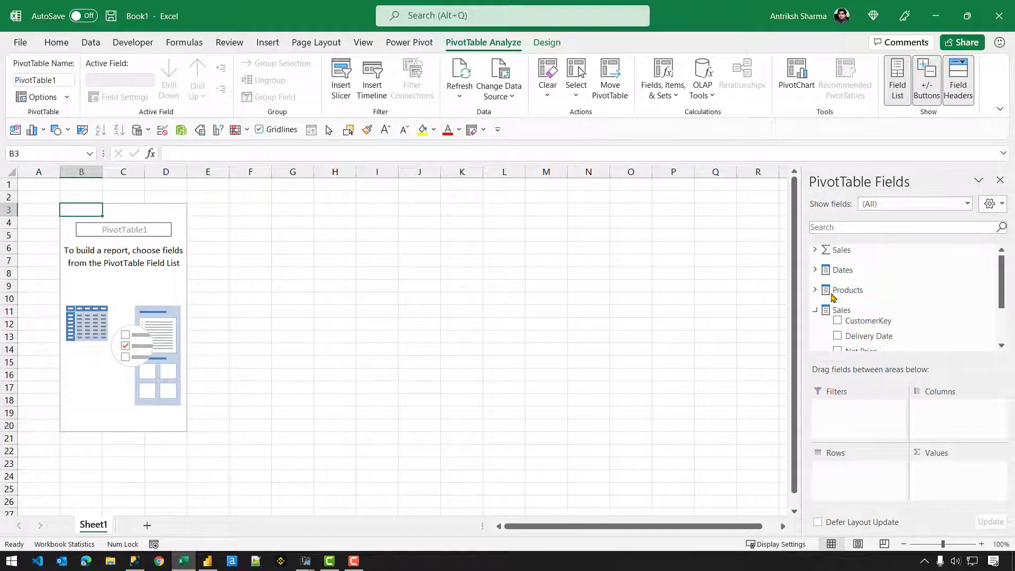
pyautogui.click(815, 310)
pyautogui.click(815, 249)
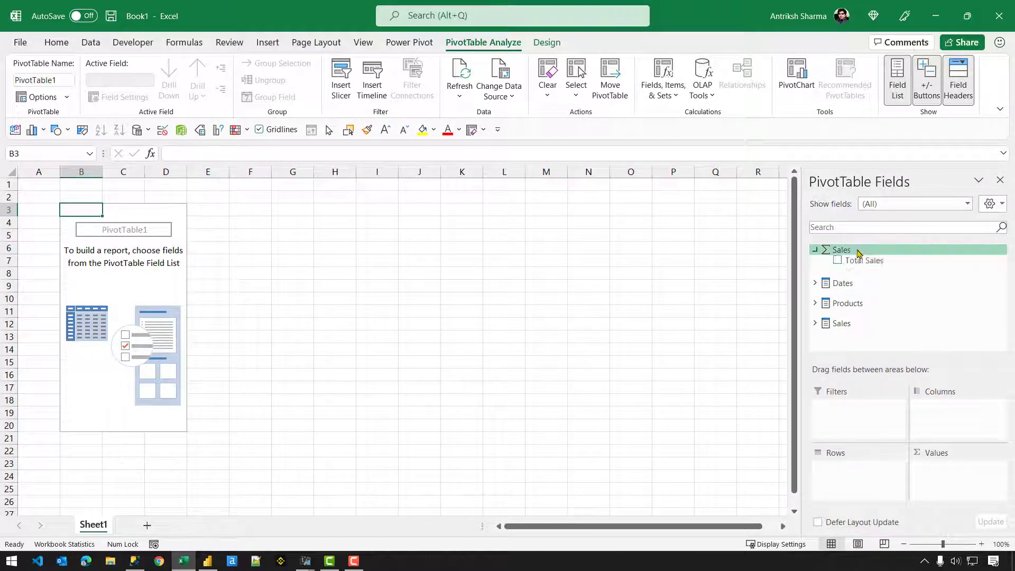
pyautogui.click(856, 324)
pyautogui.click(815, 256)
pyautogui.click(815, 249)
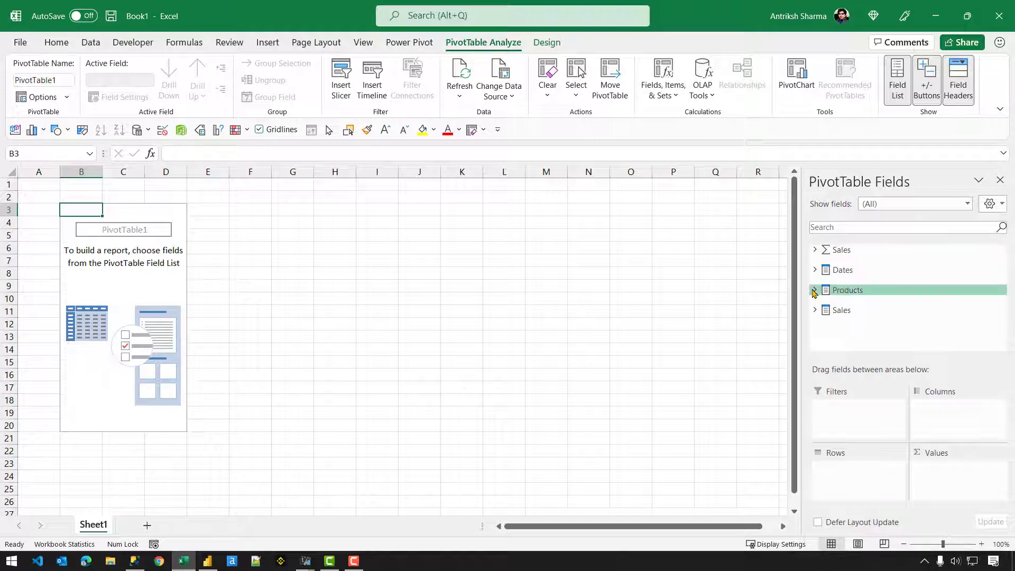
# - Build the PivotTable with the Products table's Brand field as rows and the Total Sales measure as values
pyautogui.click(815, 288)
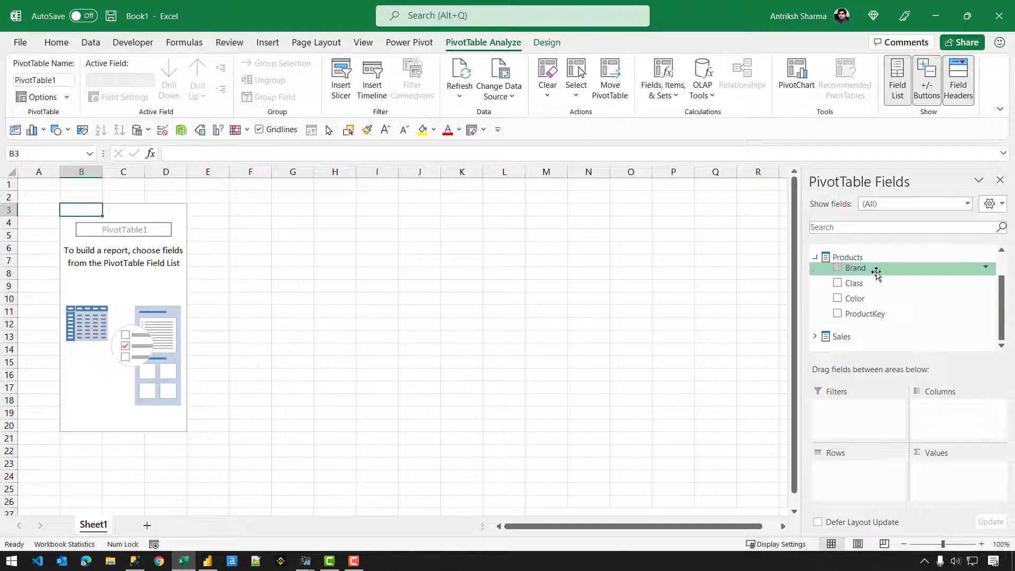
pyautogui.moveTo(876, 272); pyautogui.dragTo(856, 464)
pyautogui.scroll(2, 877, 294)
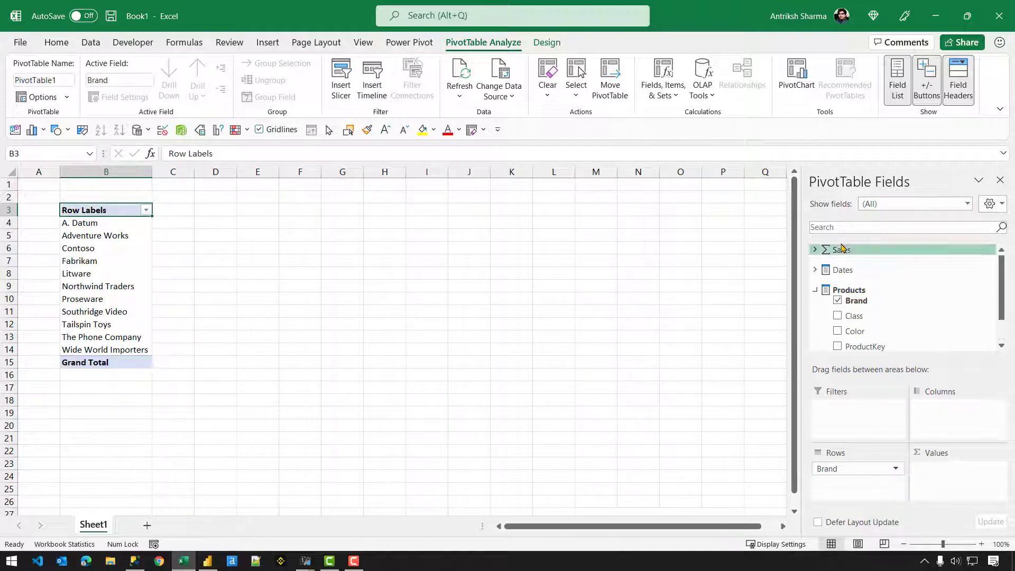
pyautogui.click(815, 250)
pyautogui.moveTo(865, 262); pyautogui.dragTo(938, 484)
pyautogui.scroll(4, 170, 267)
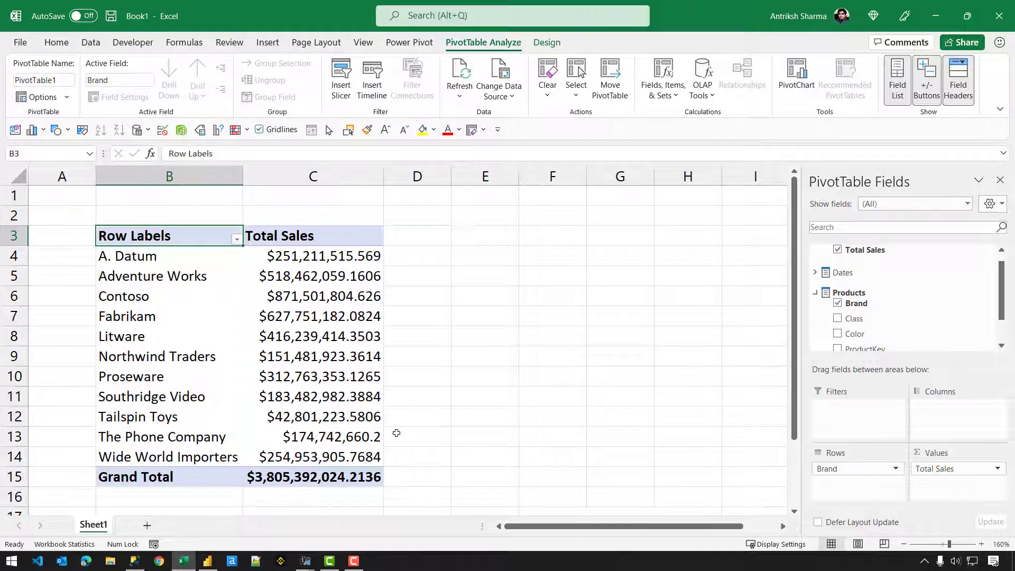
# - Switch to the DAX Studio window for ContosoRetail, run Analyze in Excel and enable the data connection in the new workbook
pyautogui.moveTo(305, 561)
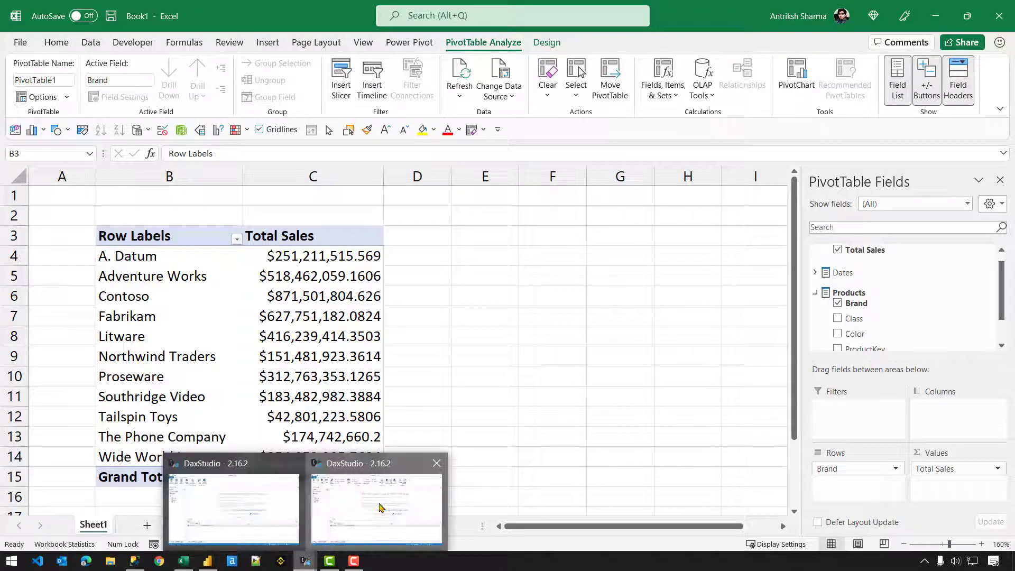
pyautogui.click(382, 508)
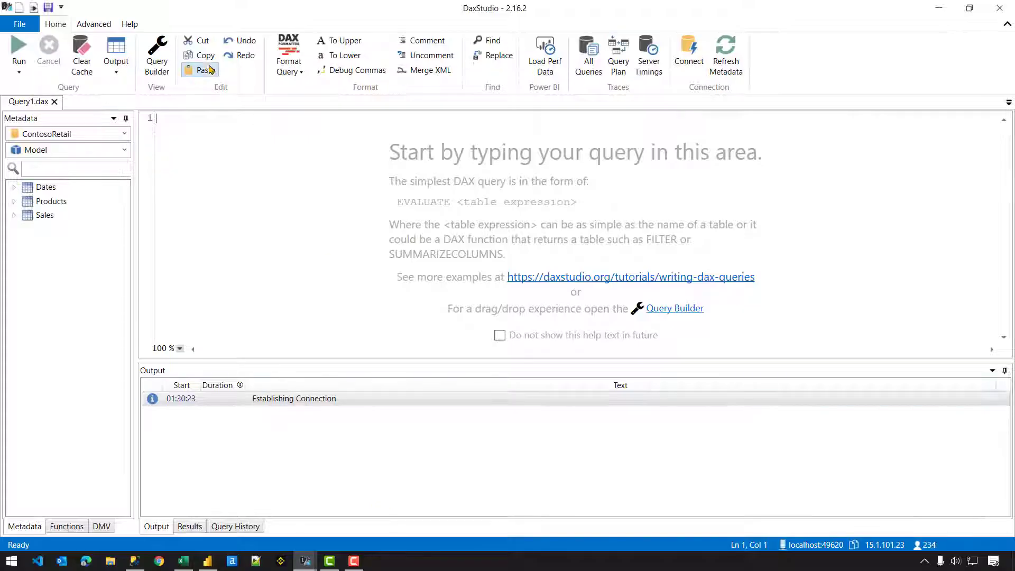
pyautogui.click(88, 27)
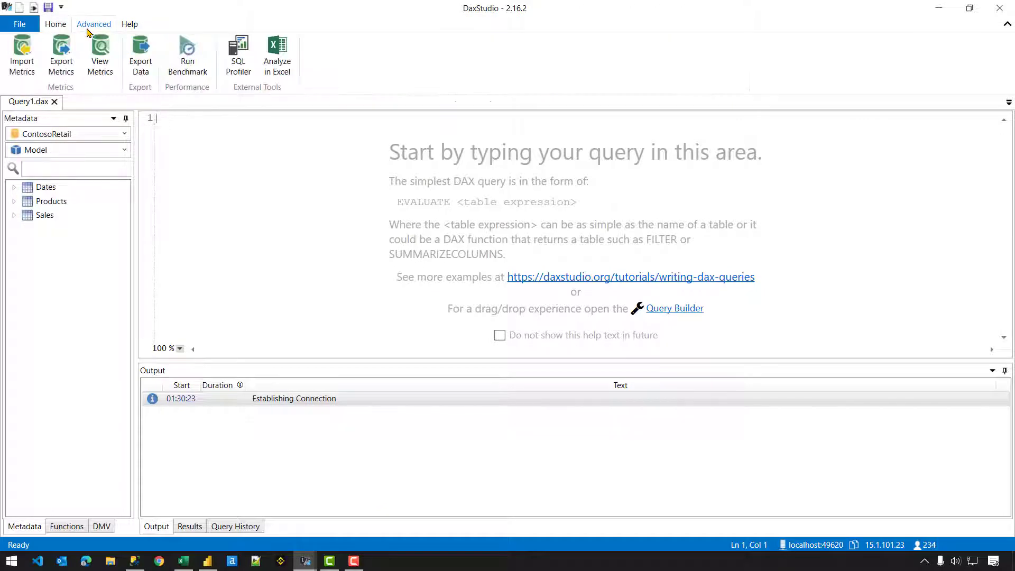
pyautogui.click(288, 63)
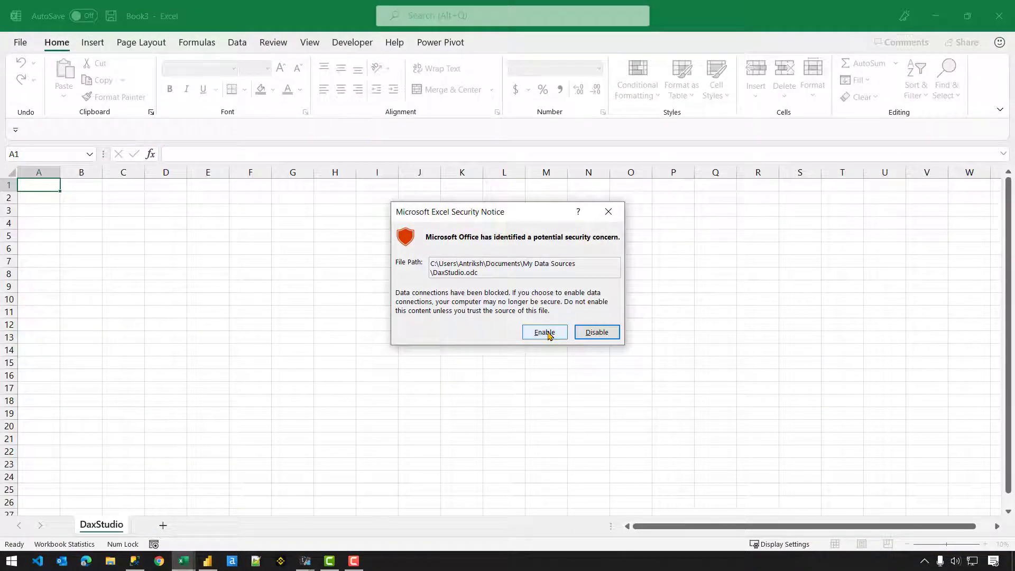
pyautogui.click(545, 332)
# - Add Brand from the Products table to the new PivotTable's rows and Class to its columns
pyautogui.scroll(-1, 886, 295)
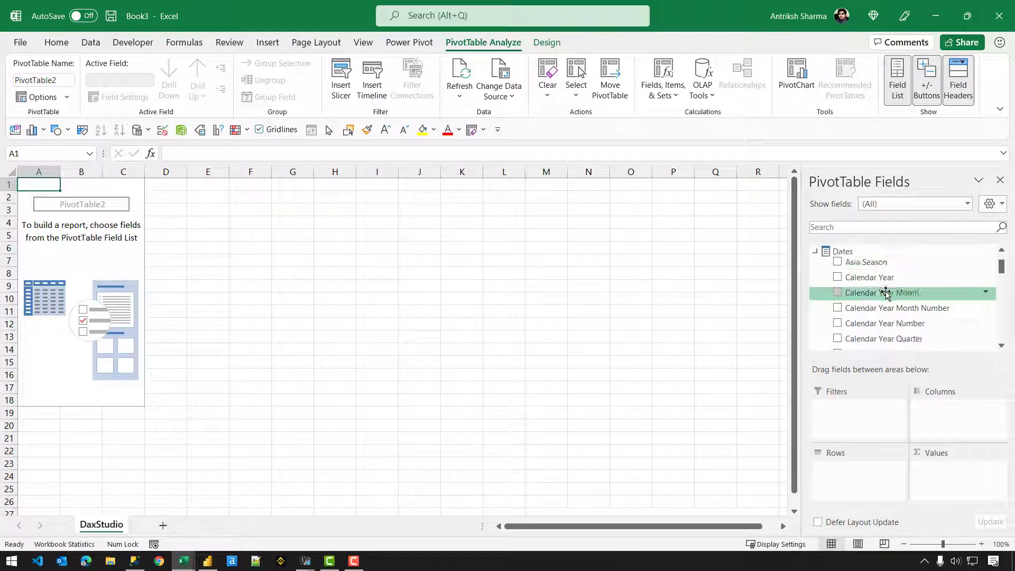
pyautogui.scroll(-8, 887, 294)
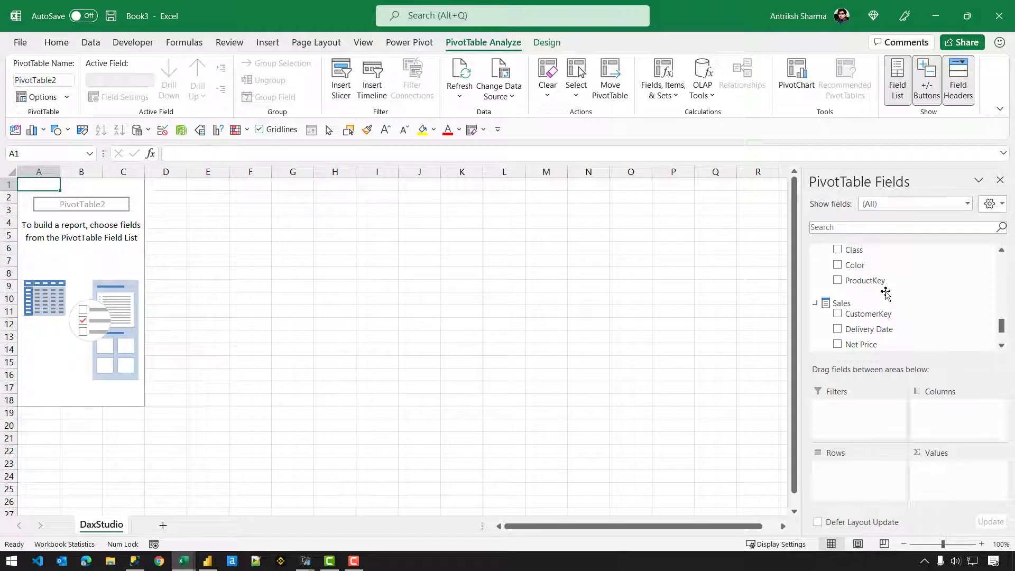
pyautogui.scroll(2, 886, 292)
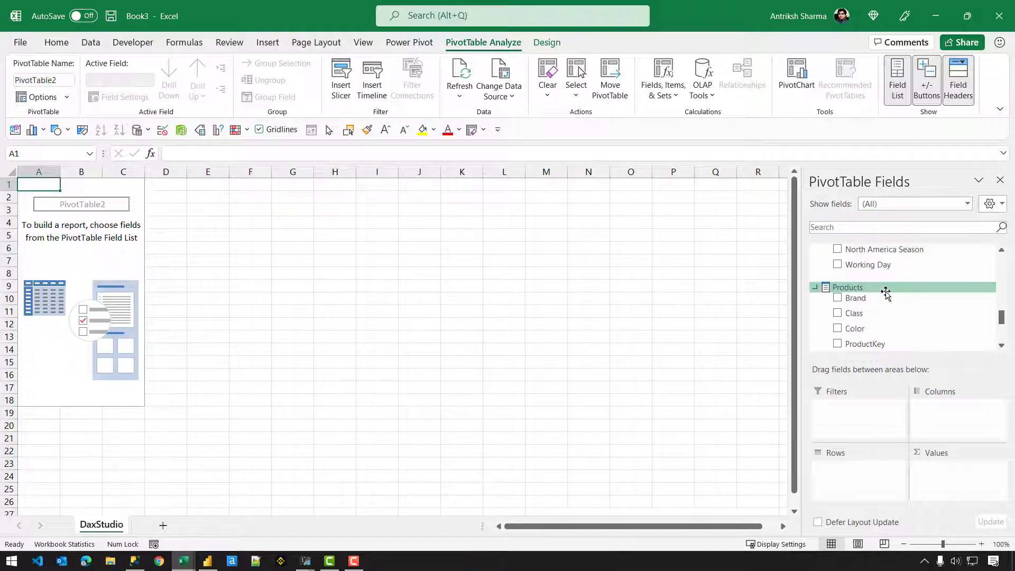
pyautogui.moveTo(872, 297); pyautogui.dragTo(851, 469)
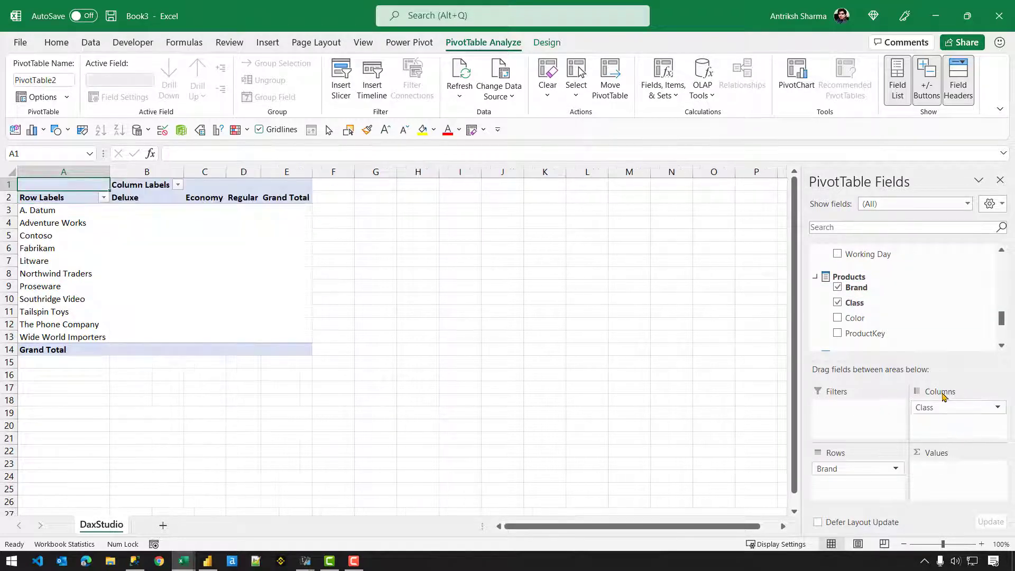
# - Add the Total Sales measure to the values of the Brand by Class PivotTable and inspect its figures
pyautogui.scroll(3, 918, 327)
pyautogui.scroll(5, 919, 325)
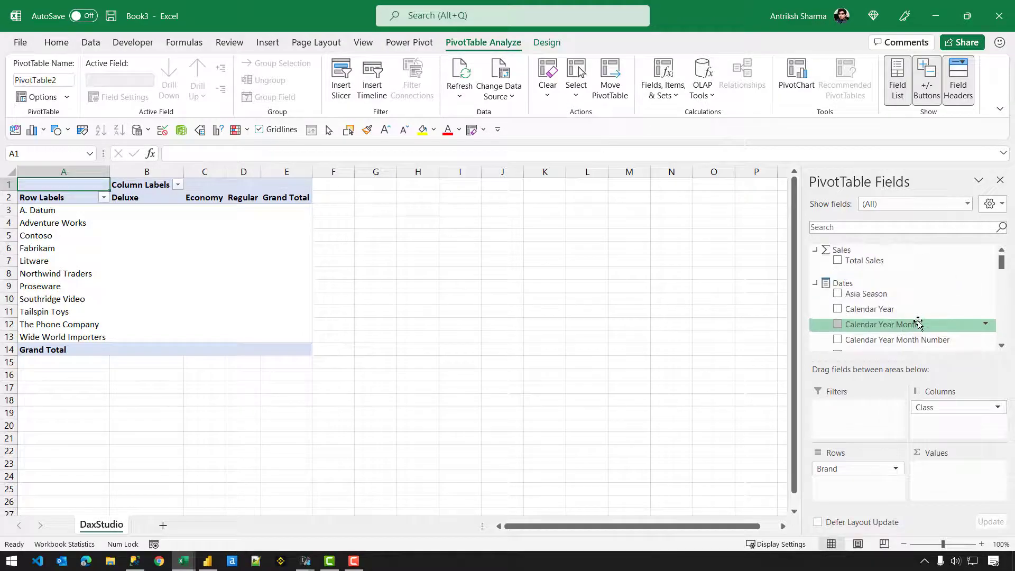
pyautogui.moveTo(870, 261); pyautogui.dragTo(961, 490)
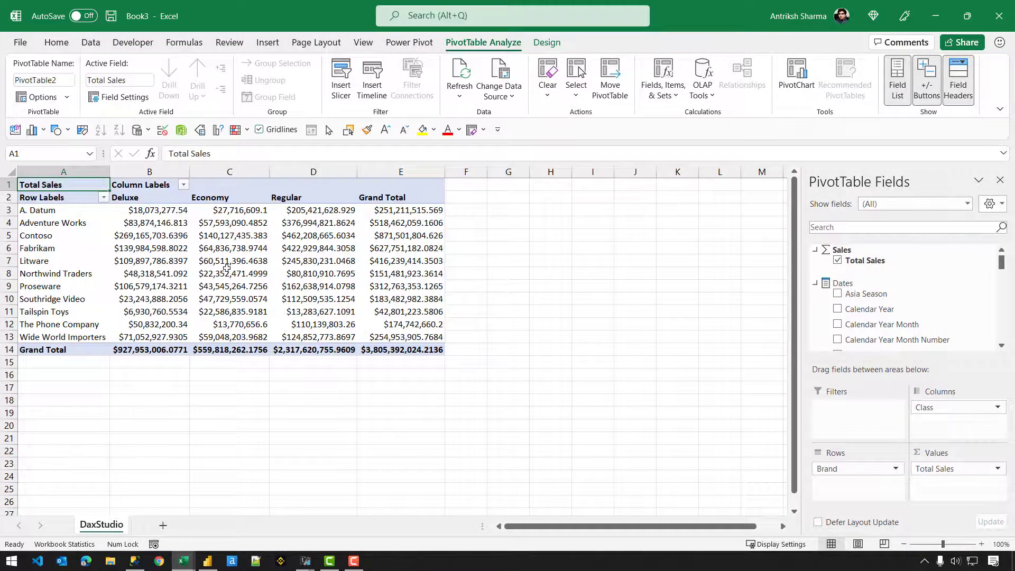
pyautogui.keyDown('ctrl'); pyautogui.scroll(3, 226, 268); pyautogui.keyUp('ctrl')
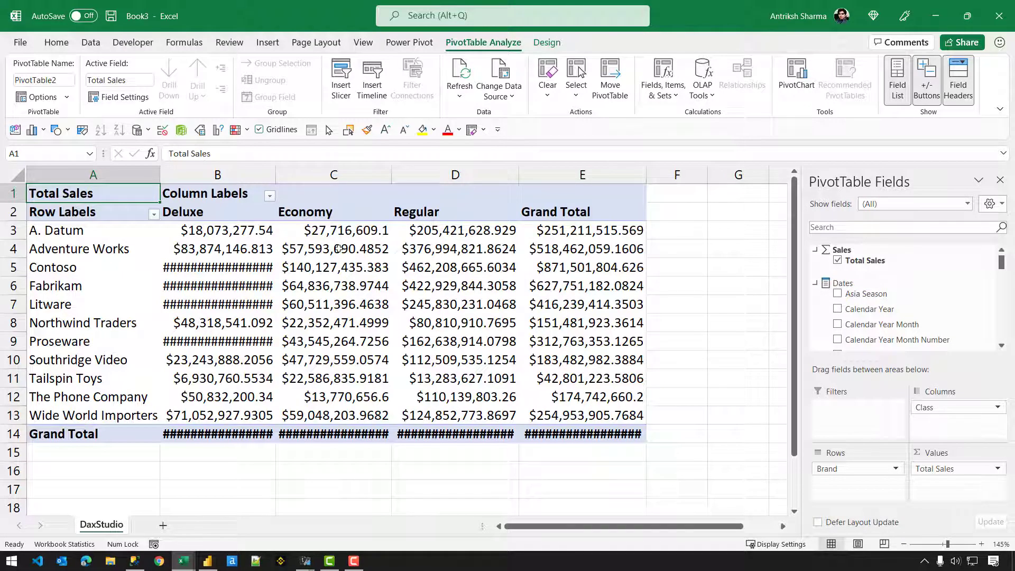
pyautogui.moveTo(338, 249)
pyautogui.moveTo(480, 331)
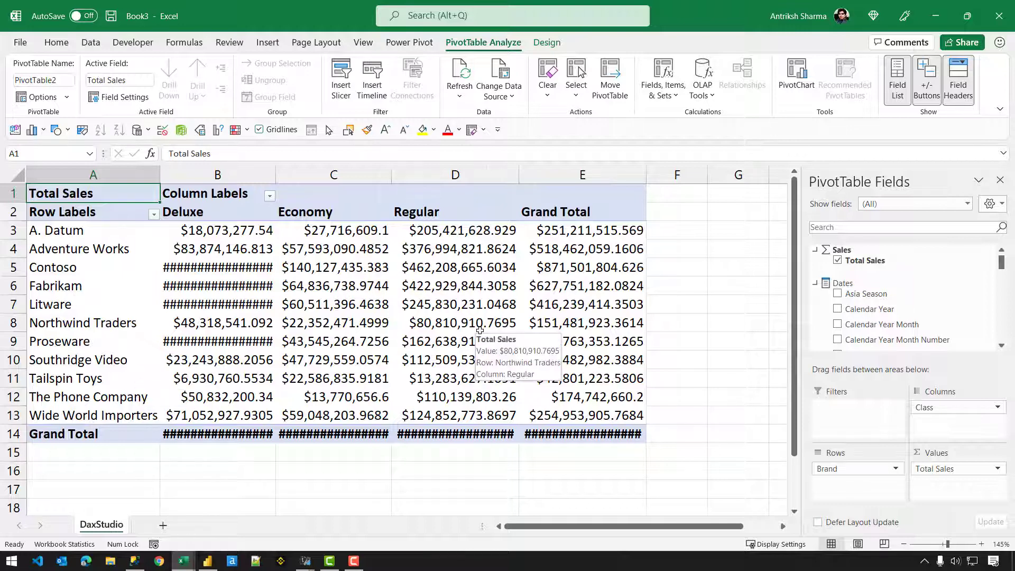